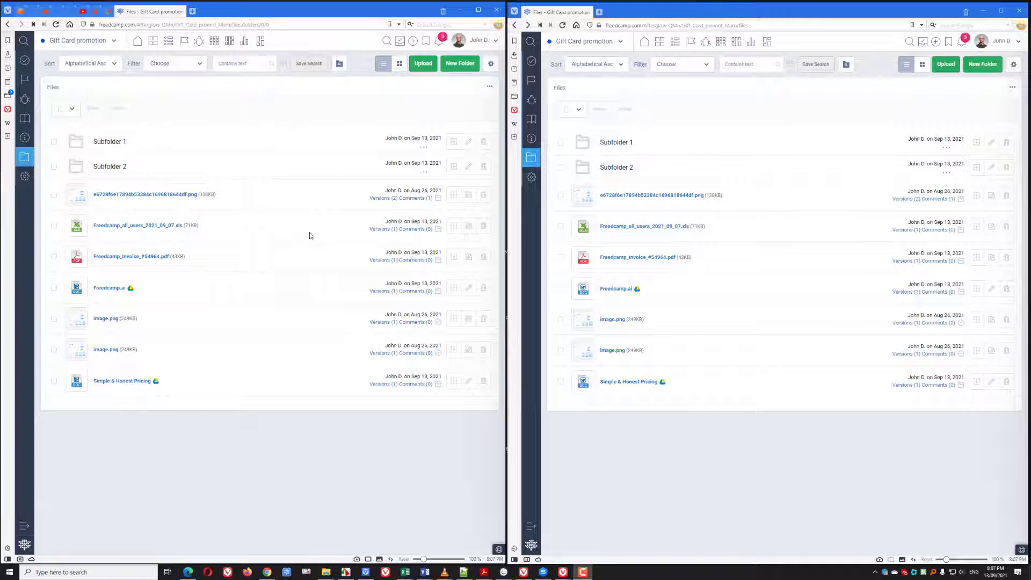
- Toggle the left sidebar labels, then open the Files gear menu listing Copy Link, Email In and New Files
left_click(24, 529)
left_click(103, 551)
left_click(1013, 65)
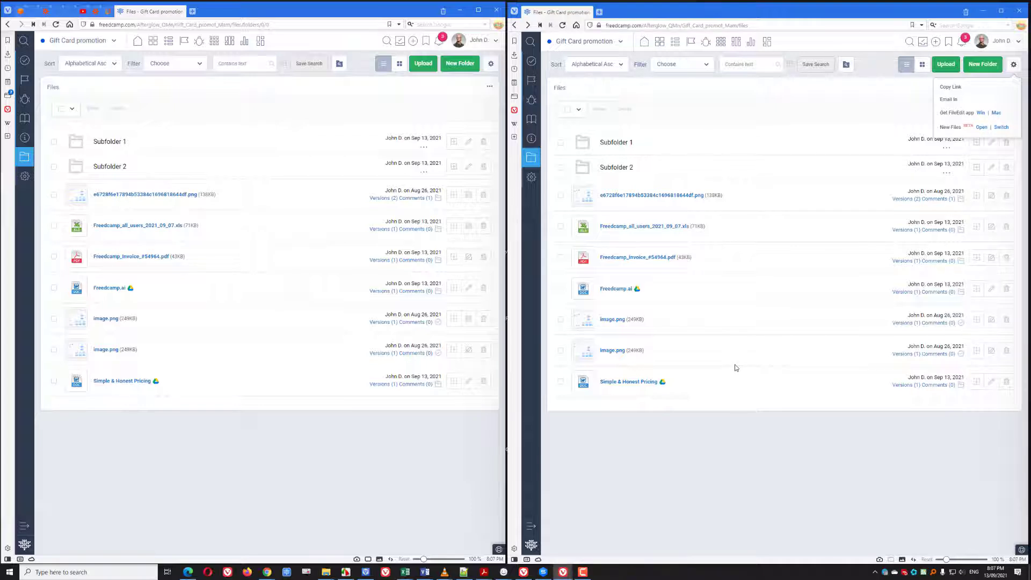
left_click(717, 464)
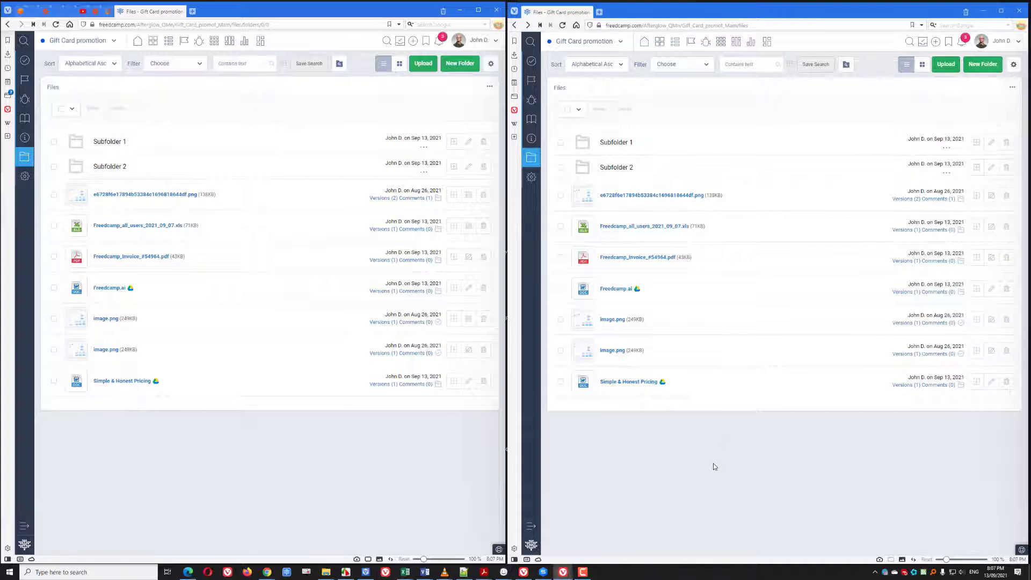
left_click(1013, 64)
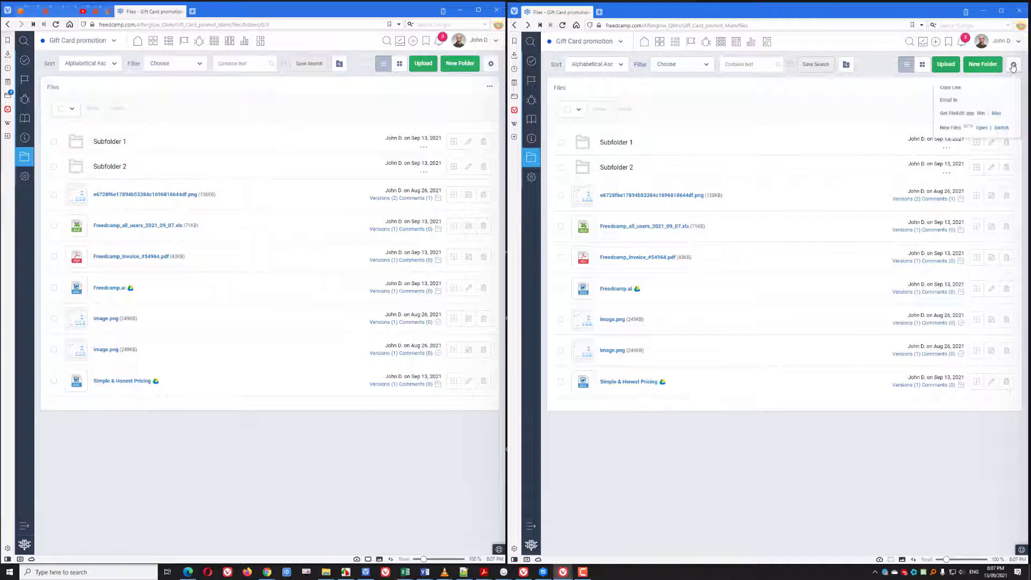
- Open the new Files interface in a new tab and try its Filter panel
left_click(983, 127)
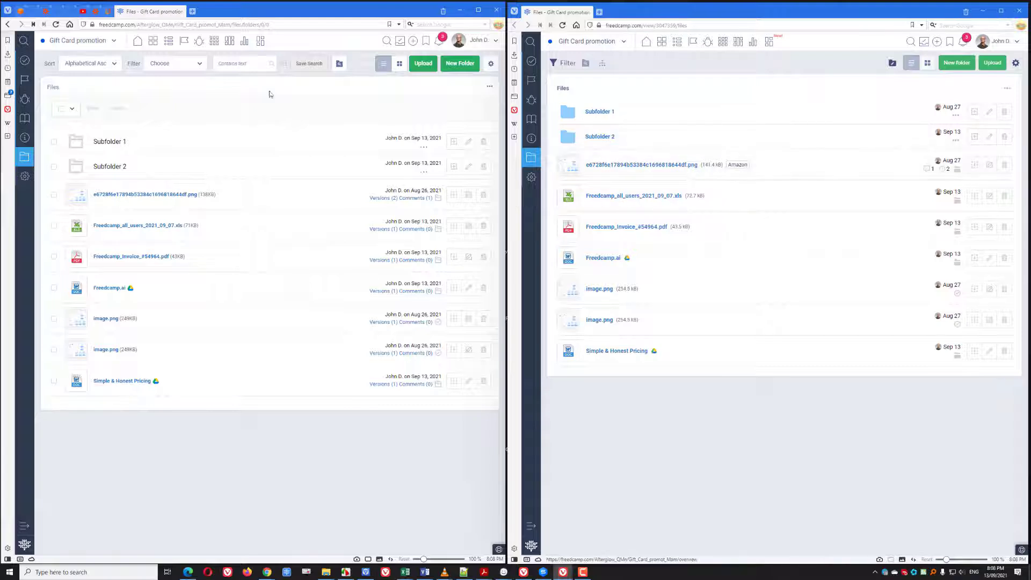
left_click(98, 63)
left_click(566, 62)
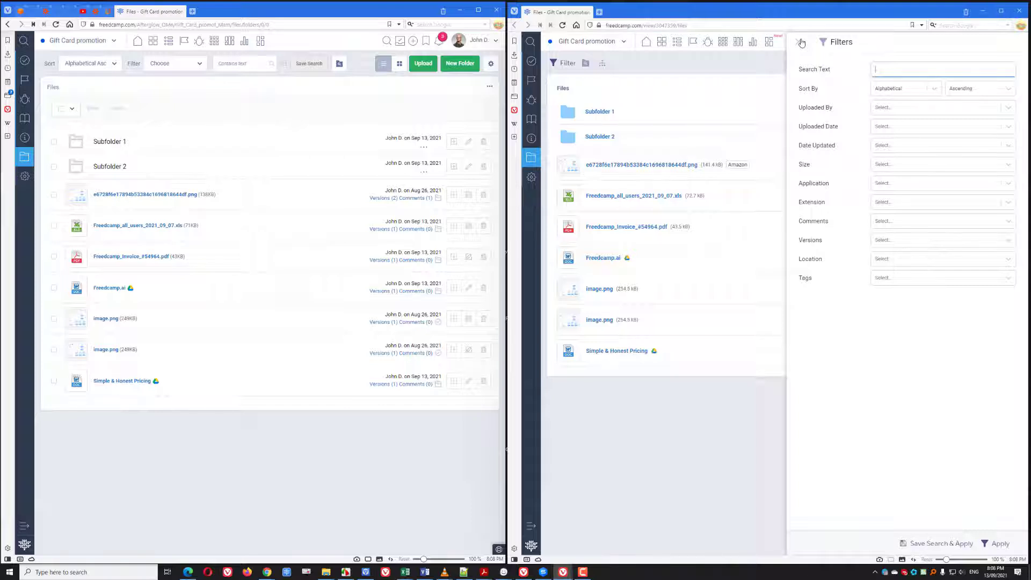
left_click(801, 43)
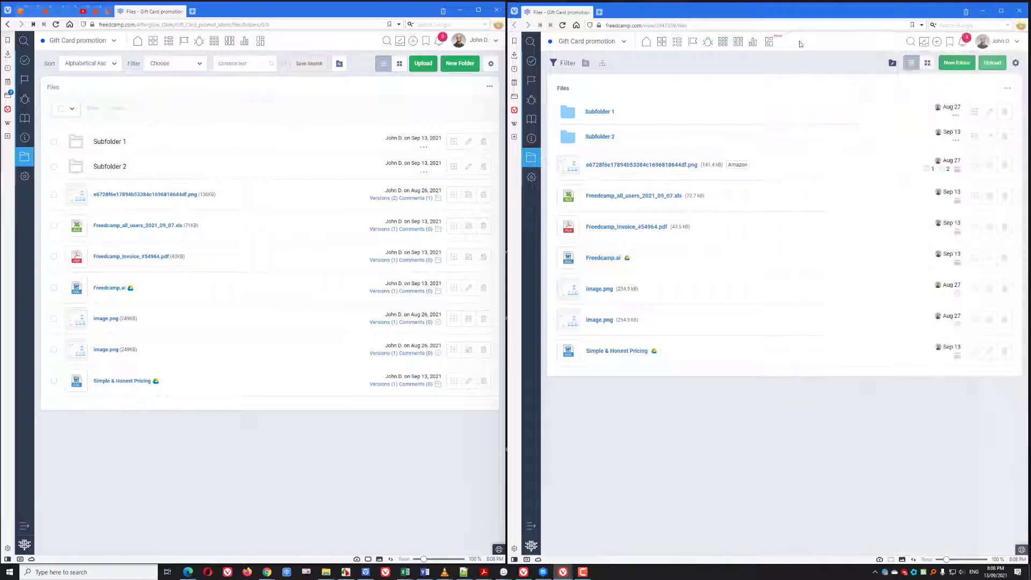
- Turn on including subfolder contents in the new Files list search
left_click(603, 65)
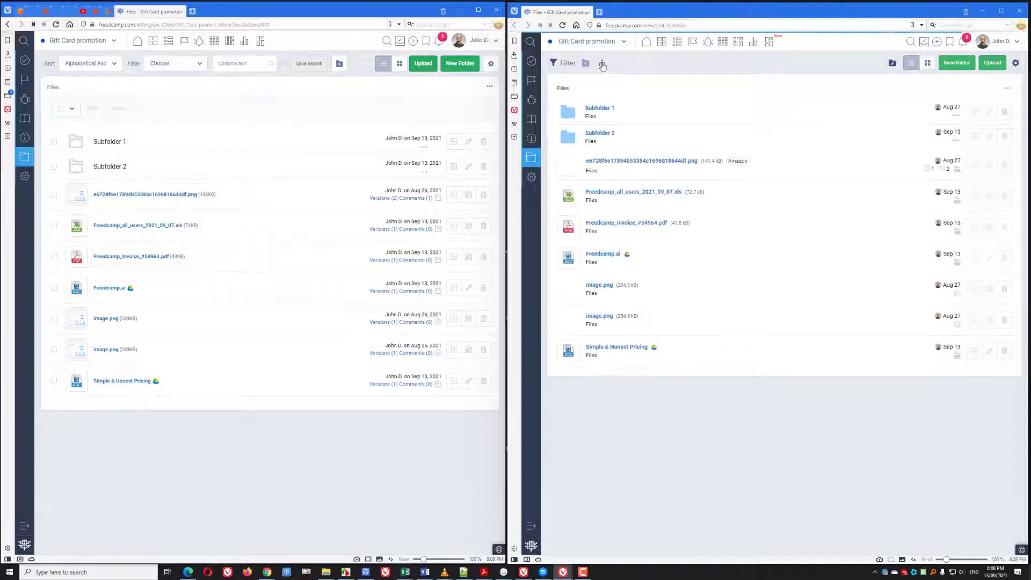
mouse_move(79, 196)
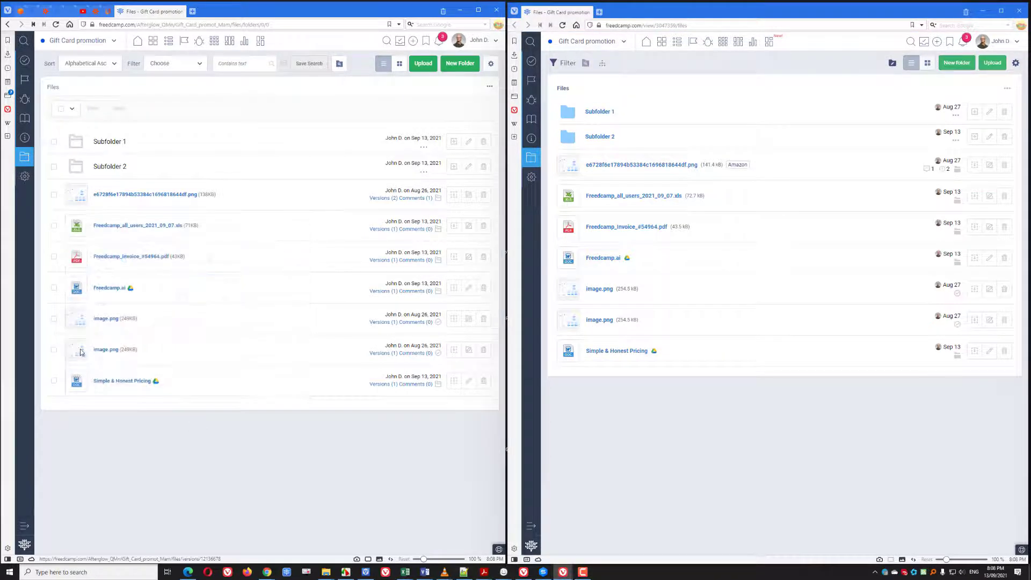
mouse_move(80, 352)
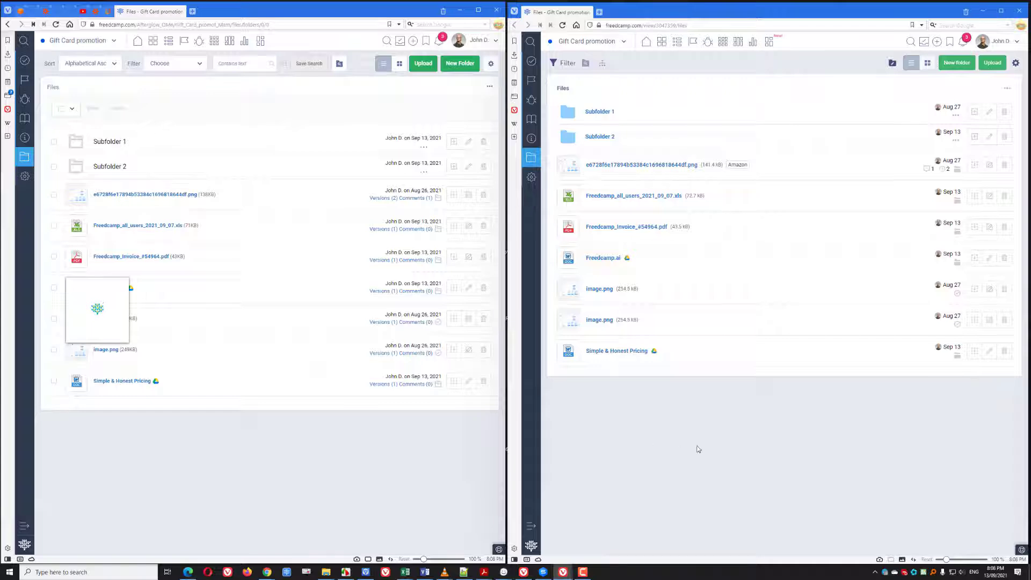
- Preview the long-named png full-window and zoom in and out on it
left_click(571, 166)
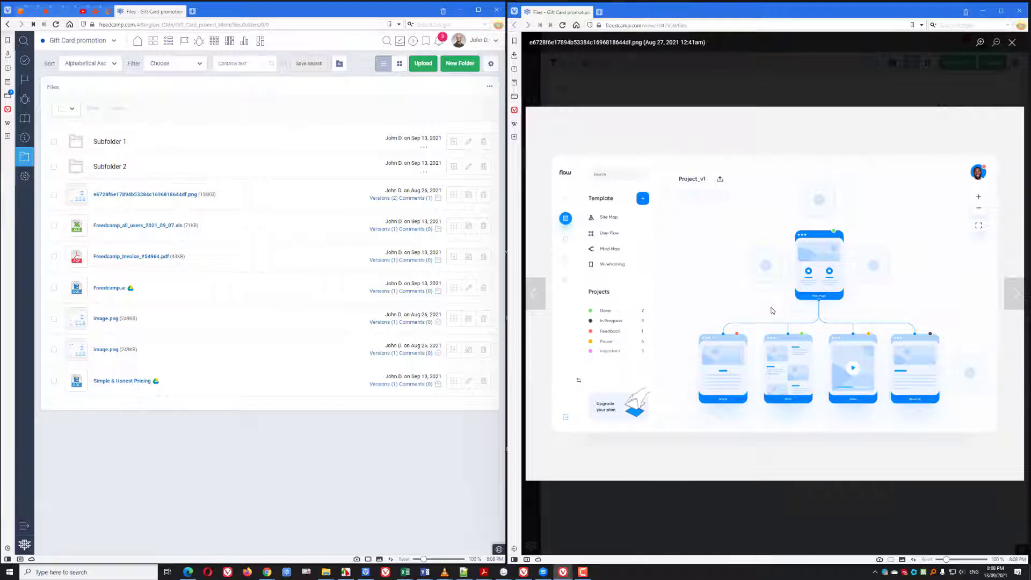
scroll(772, 309, "up", 3)
scroll(771, 307, "down", 2)
scroll(771, 306, "up", 2)
scroll(770, 305, "down", 3)
- Page forward through five file previews to image.png, then close the viewer
left_click(1014, 295)
left_click(1014, 297)
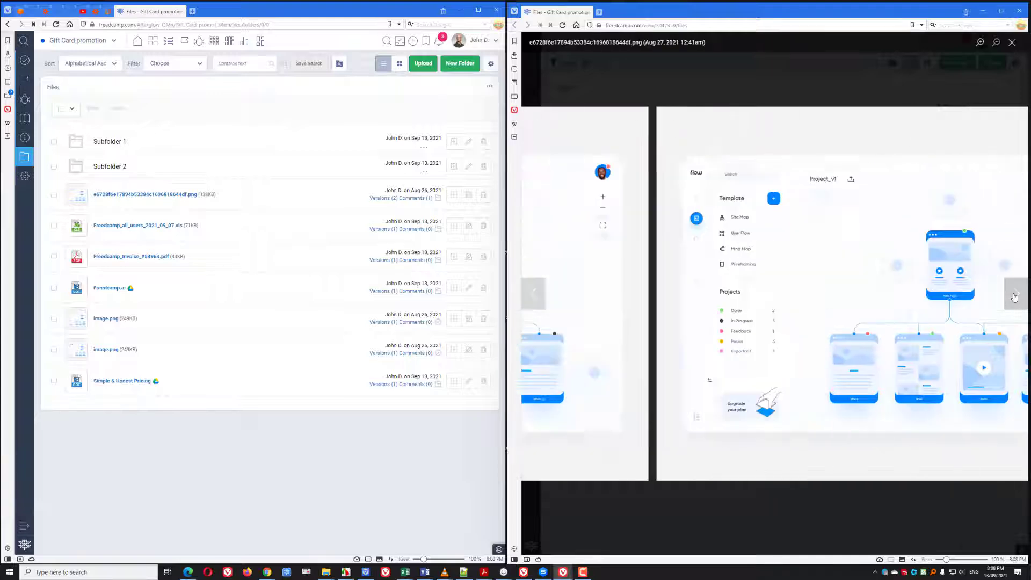
left_click(1014, 297)
left_click(1013, 297)
left_click(1014, 297)
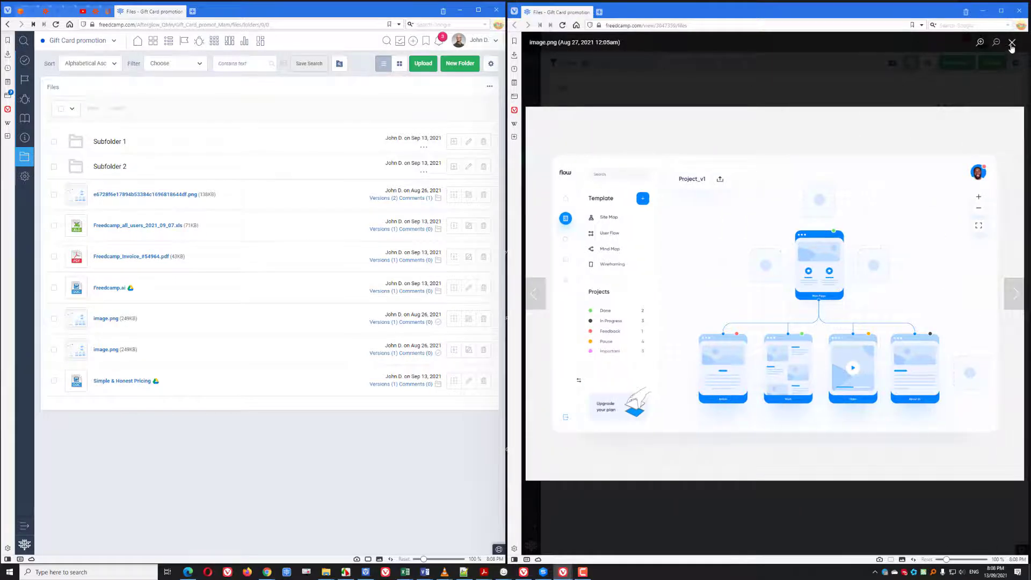
left_click(1011, 43)
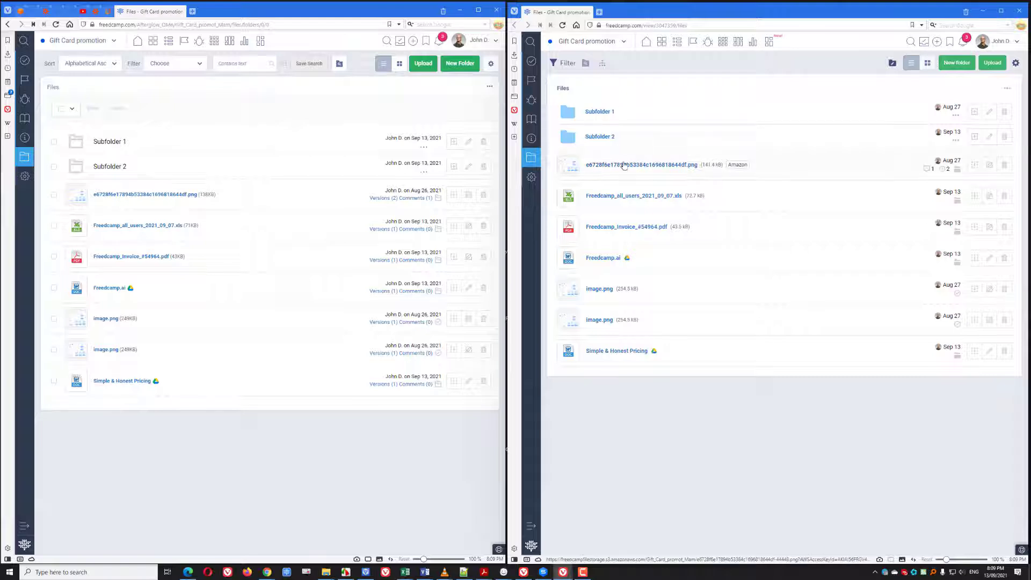
left_click(124, 194)
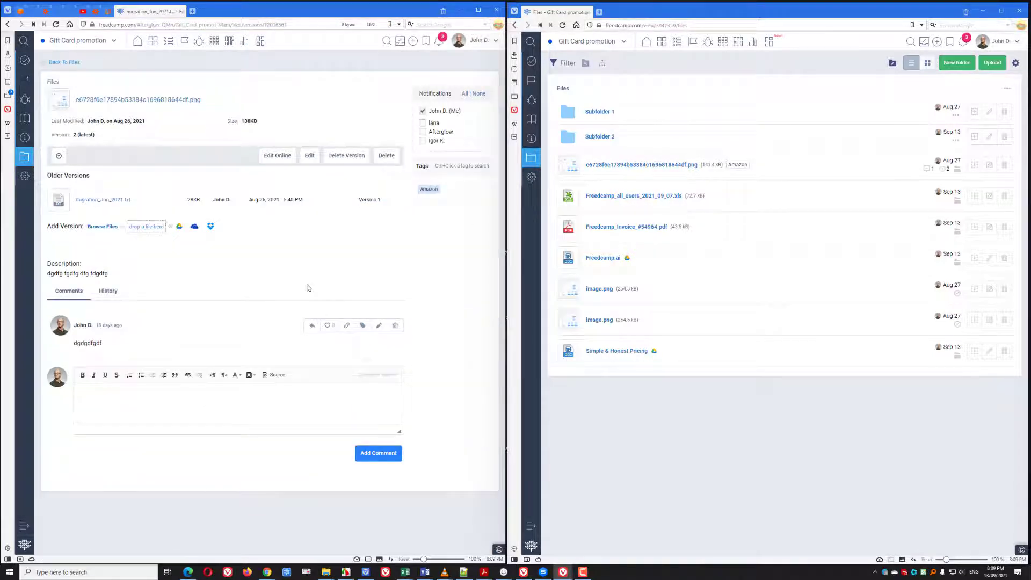
left_click(63, 62)
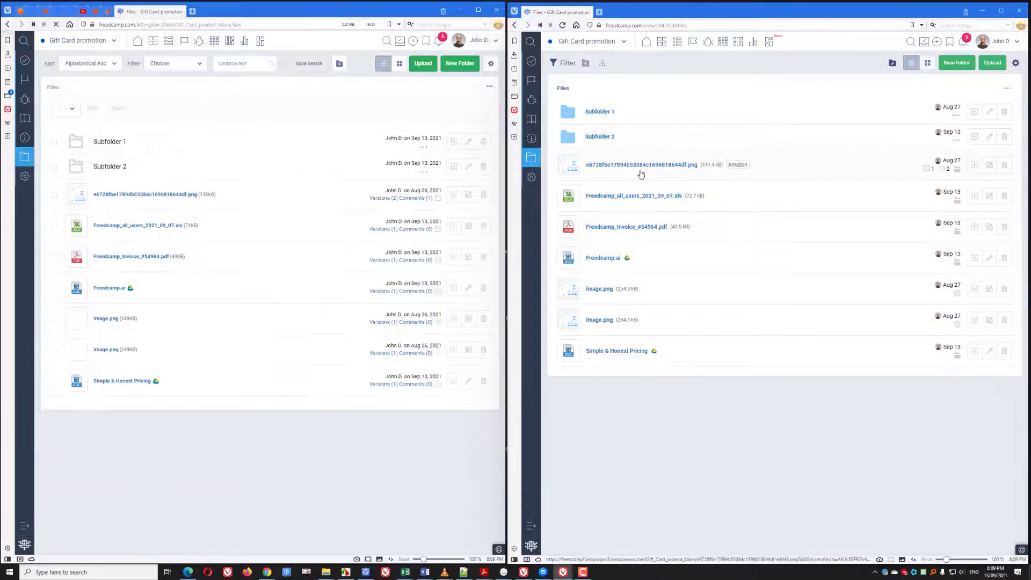
left_click_drag(509, 161, 208, 161)
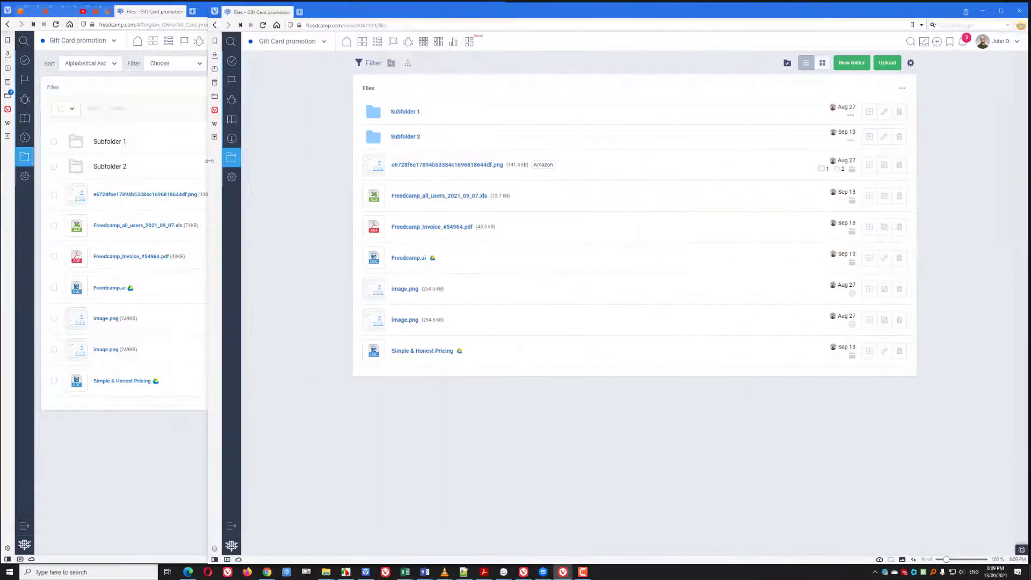
left_click(423, 166)
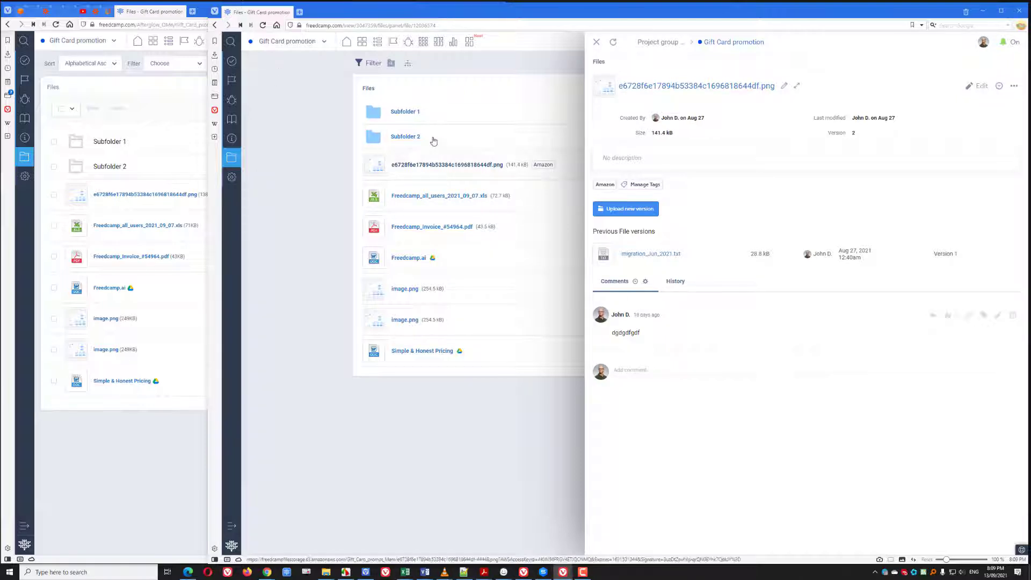
left_click(597, 43)
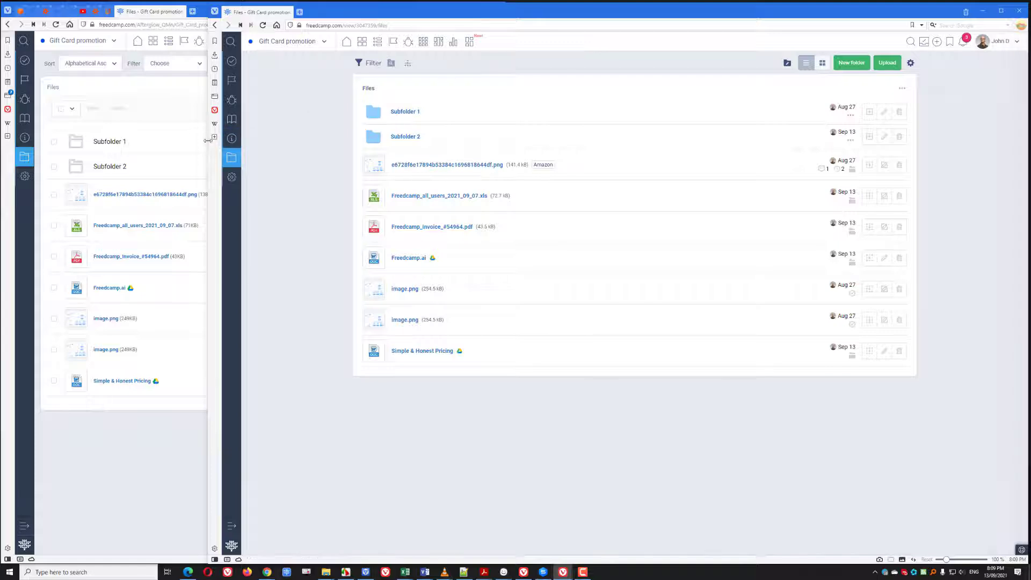
left_click_drag(209, 141, 508, 162)
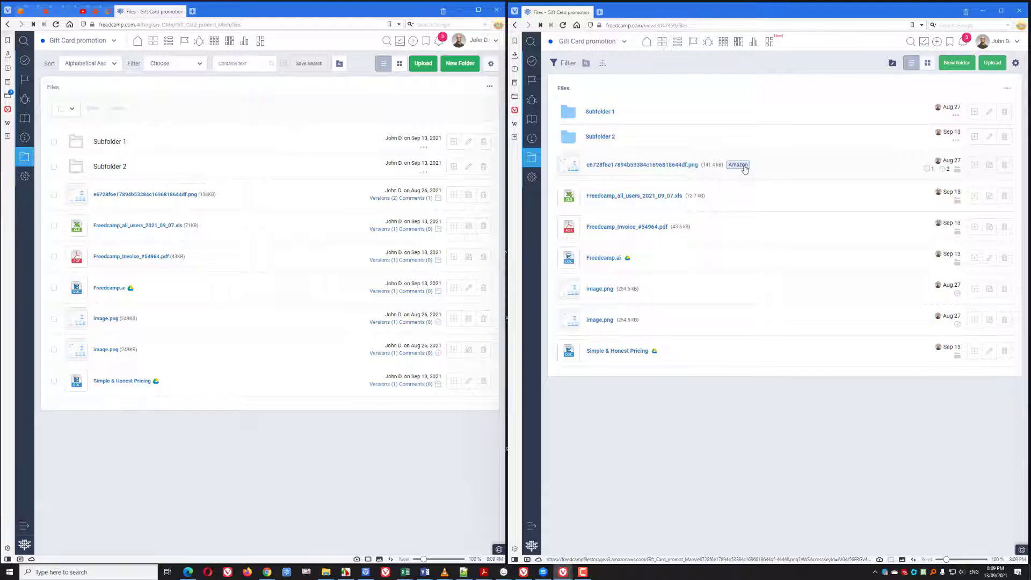
left_click(422, 65)
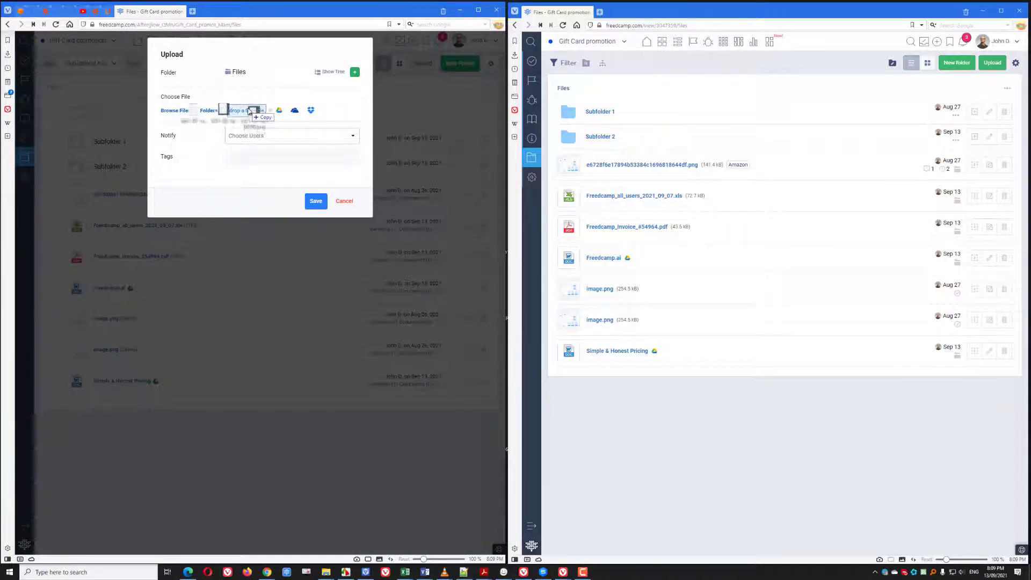
left_click(344, 202)
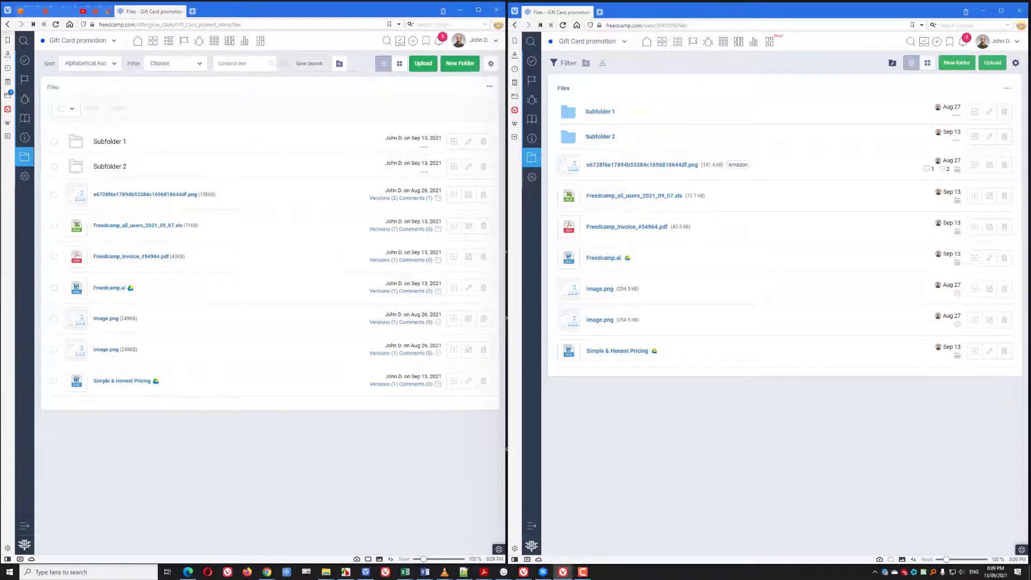
left_click_drag(492, 466, 669, 138)
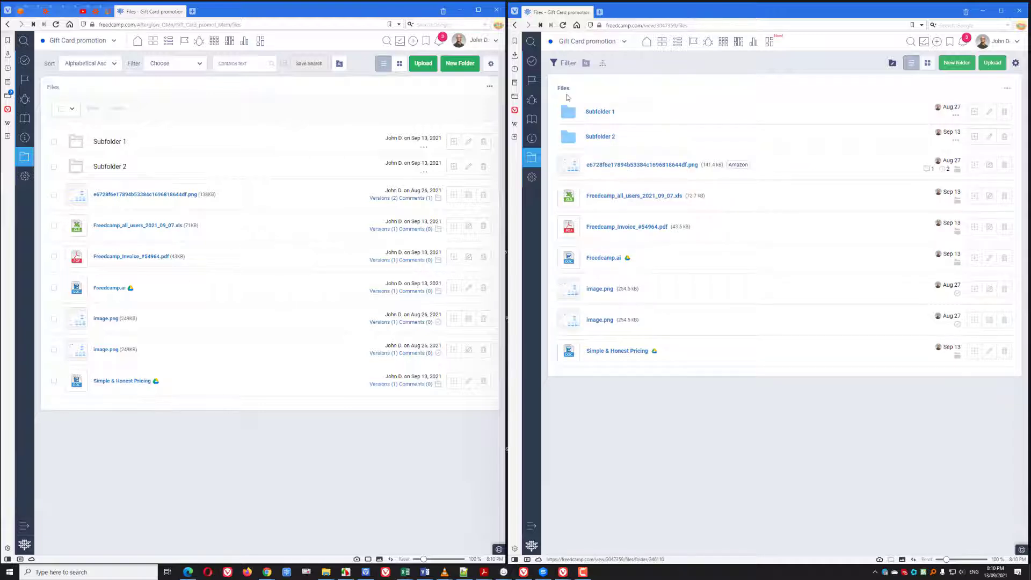
- Open Subfolder 2 and use the breadcrumb folder tree to nest Subfolder 1 under Subfolder 2
left_click(564, 88)
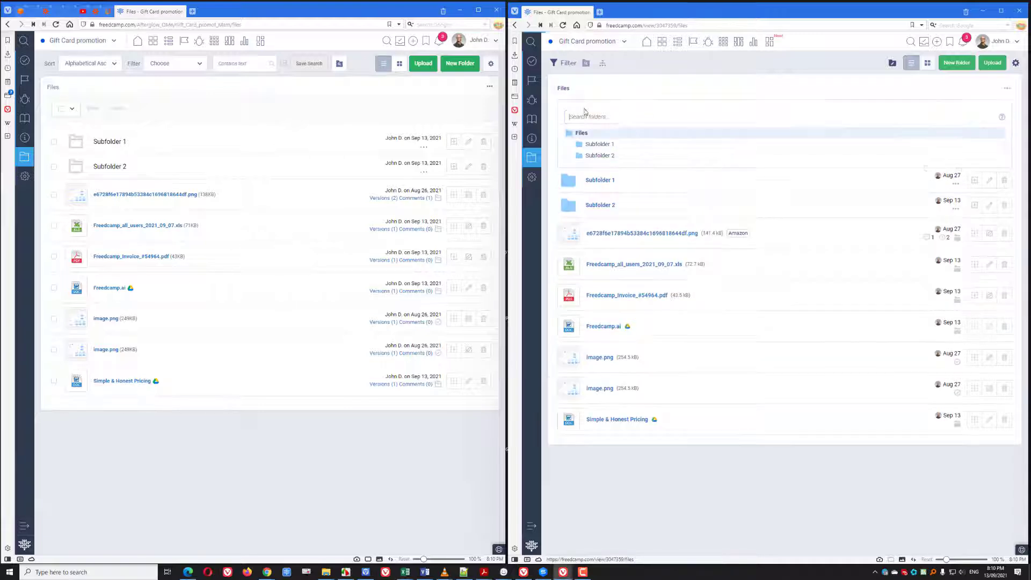
left_click(54, 88)
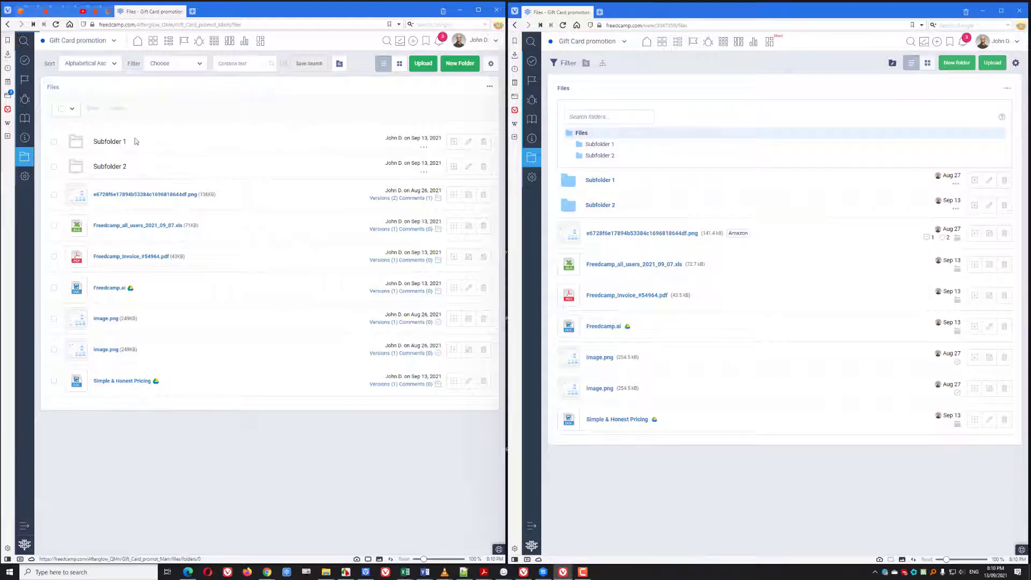
left_click(601, 155)
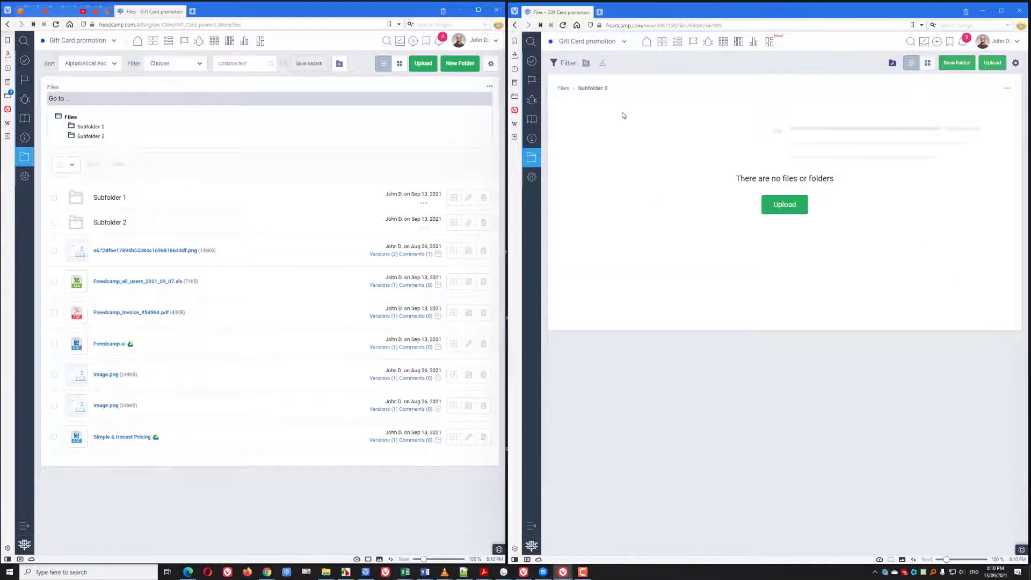
left_click(596, 88)
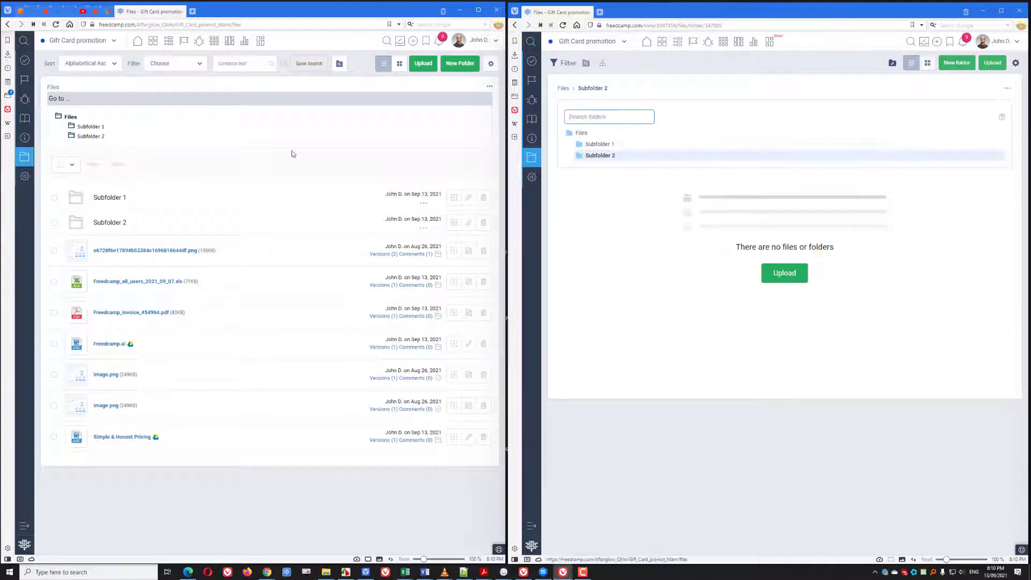
mouse_move(620, 149)
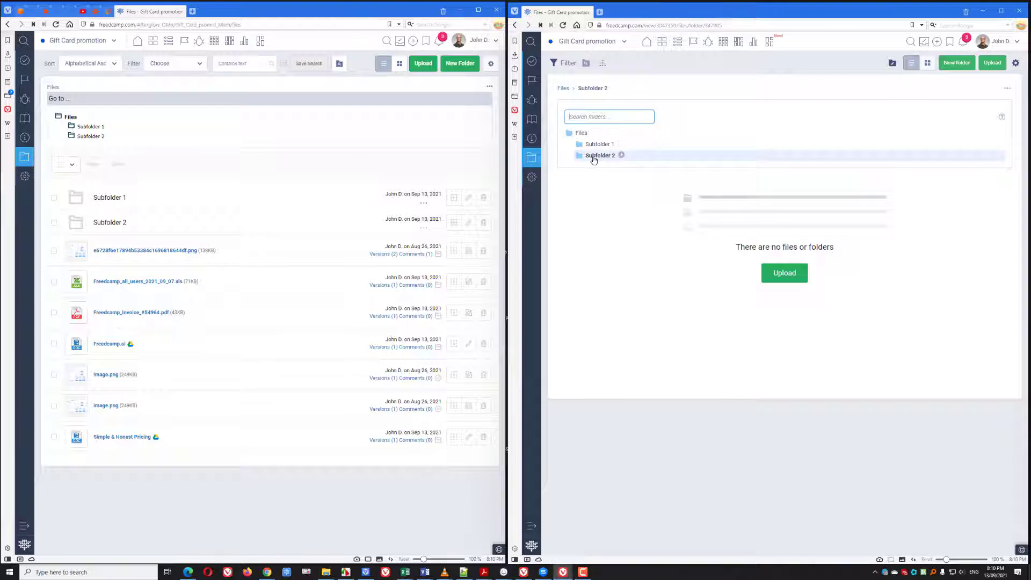
left_click_drag(593, 159, 599, 149)
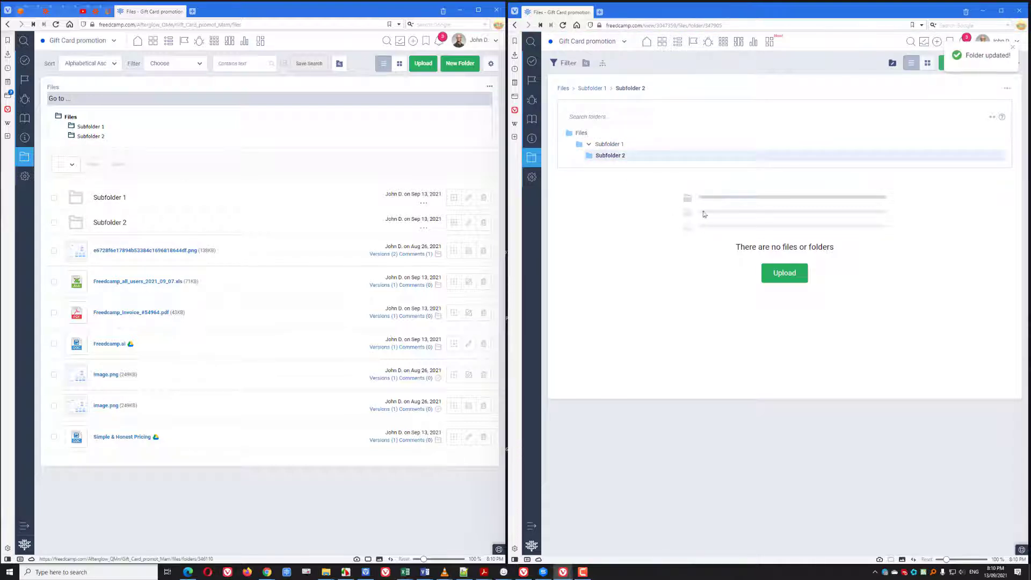
mouse_move(612, 156)
left_mouse_down()
mouse_move(586, 134)
mouse_move(618, 160)
left_mouse_up()
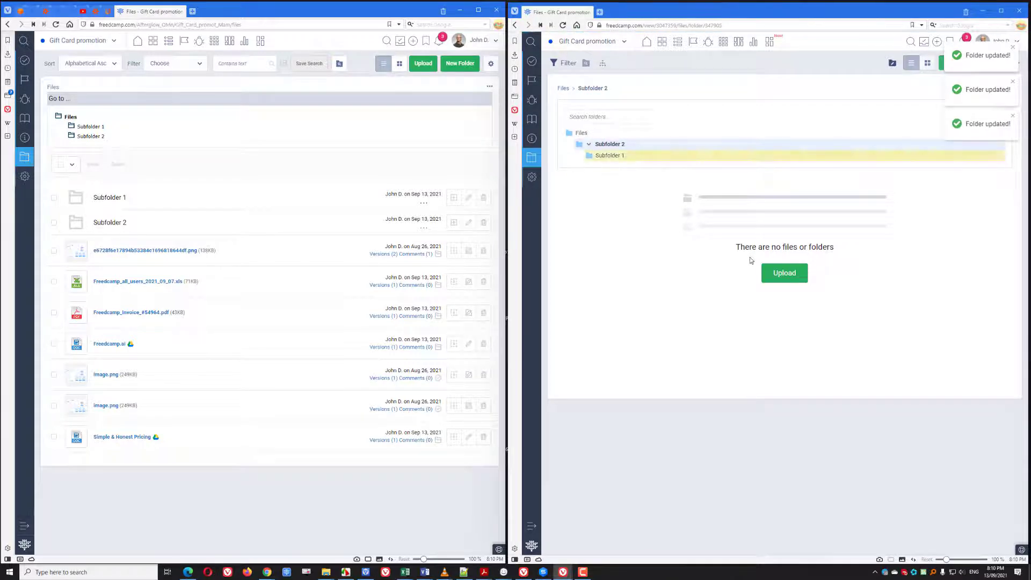
- Search the folder tree for 'su', clear the search, and return to the top-level Files list
left_click(602, 116)
type("sub")
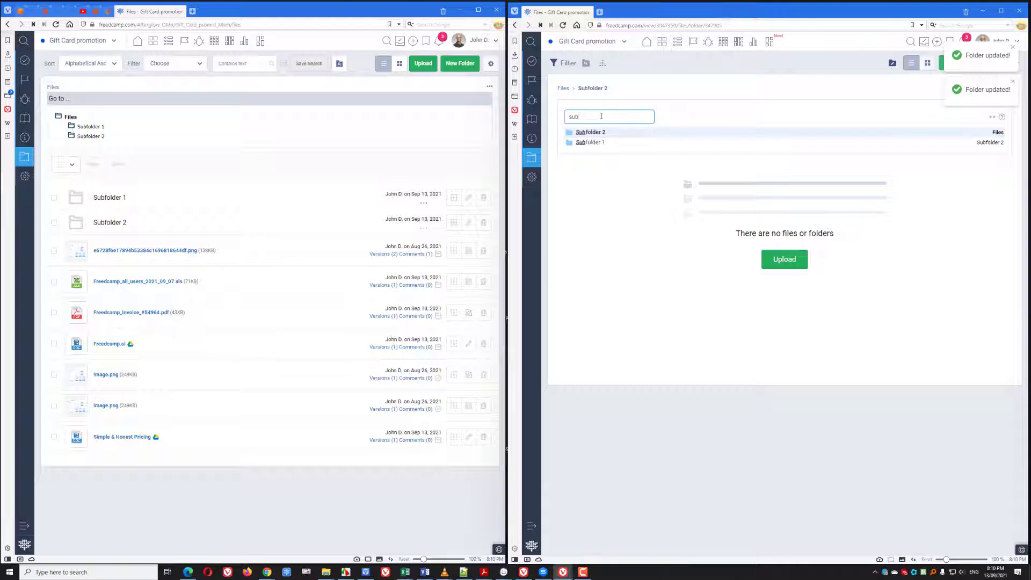
key("BackSpace")
key("BackSpace")
key("BackSpace")
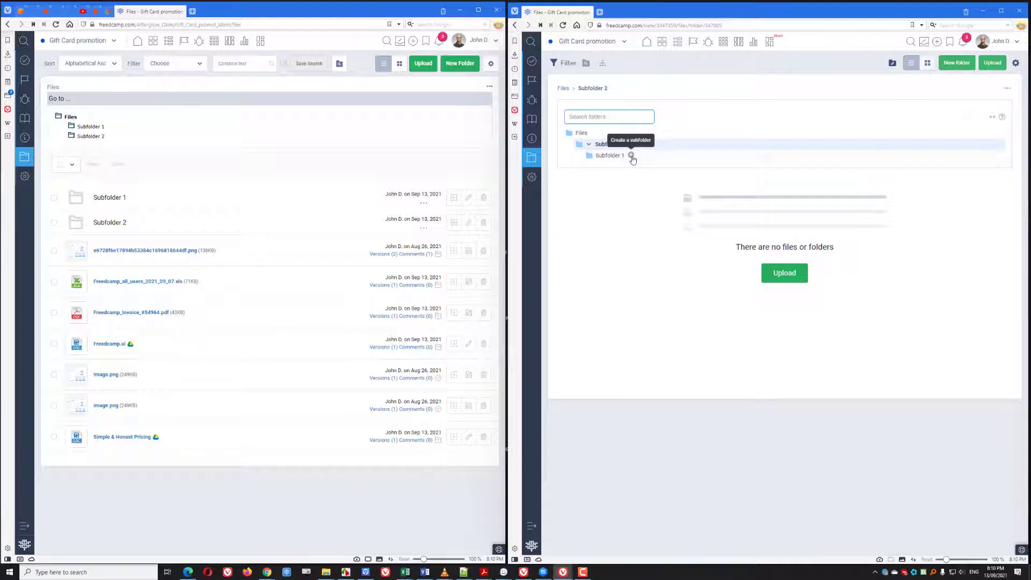
left_click(563, 88)
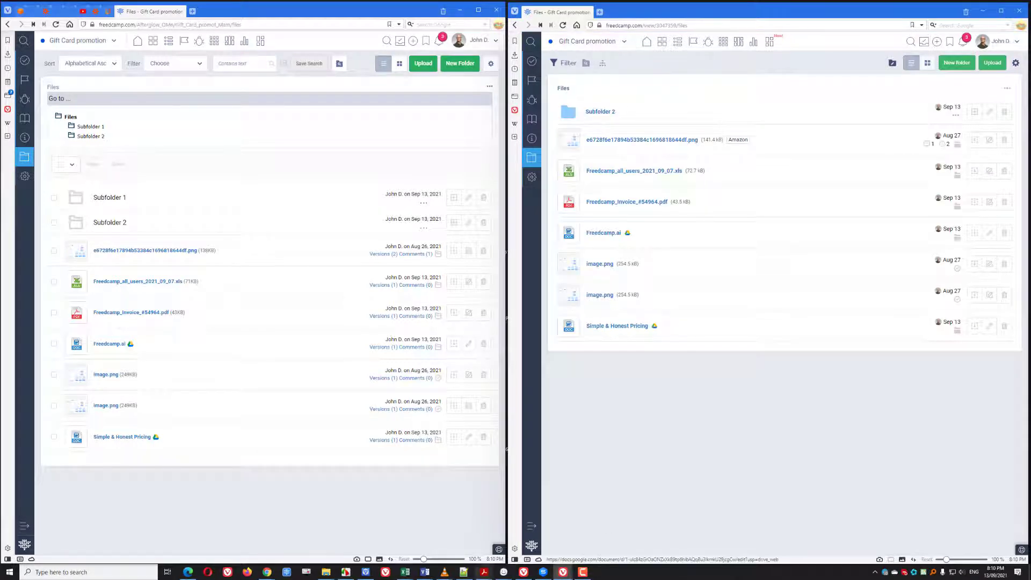
left_click(344, 574)
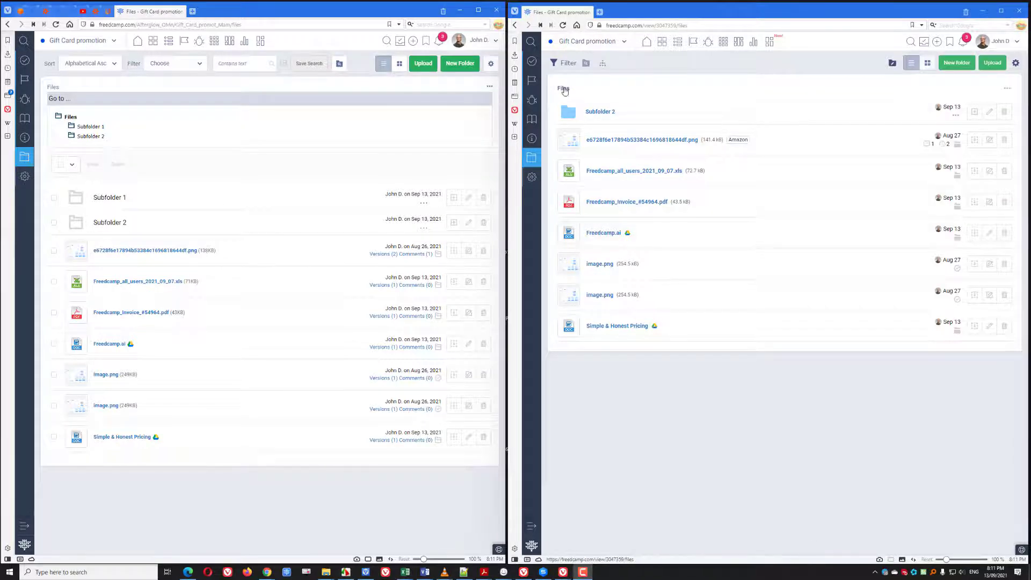
left_click(634, 140)
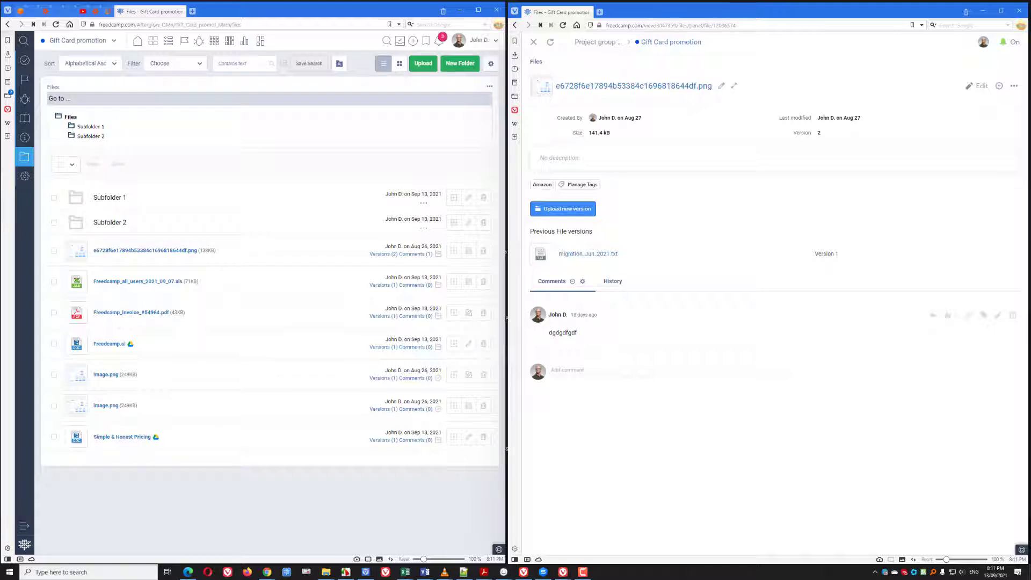
left_click_drag(184, 462, 669, 232)
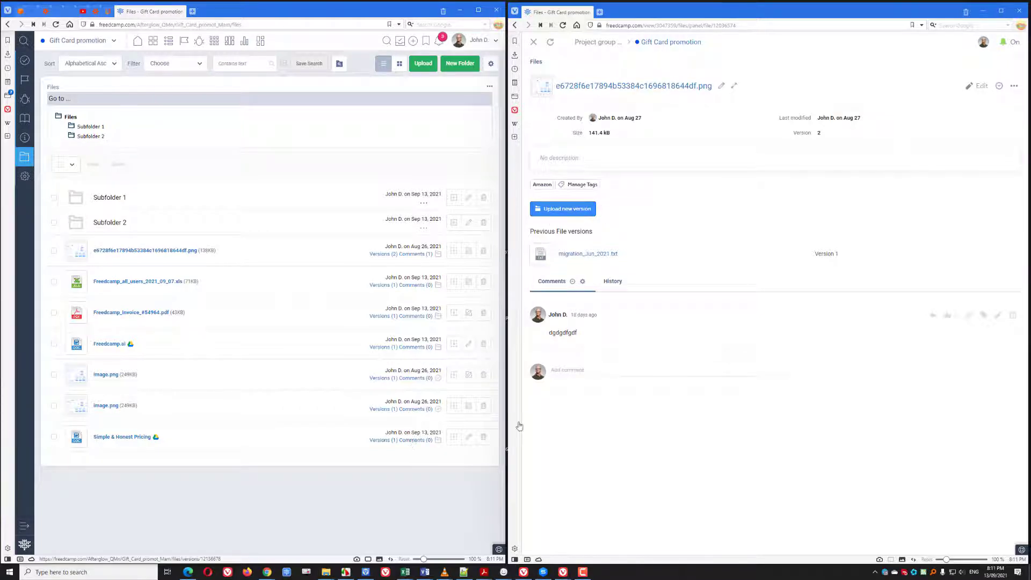
- Close the file details, then drag the xls and one image.png into Subfolder 1 and Freedcamp.ai into Subfolder 2
key("Escape")
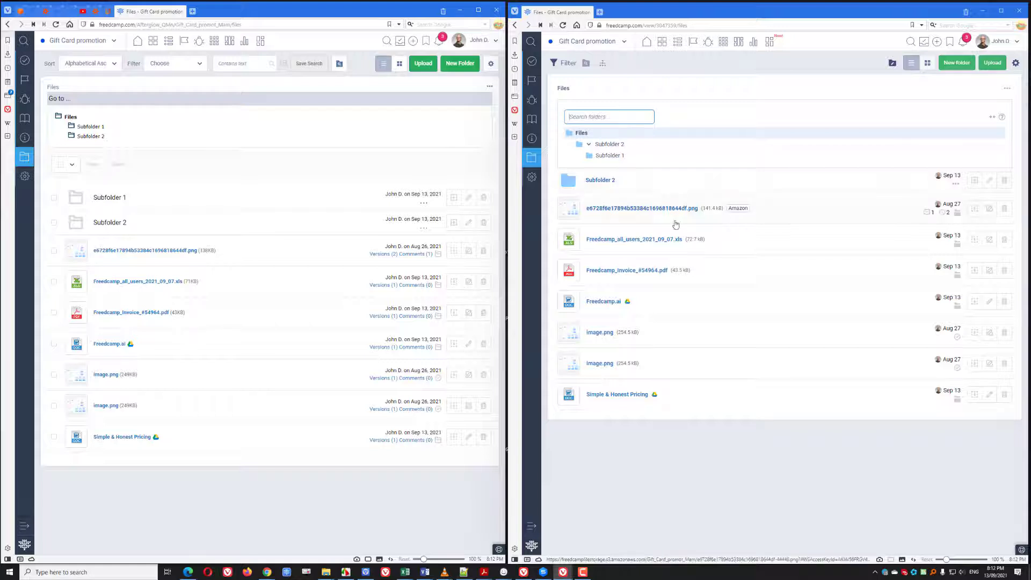
left_click_drag(617, 240, 618, 156)
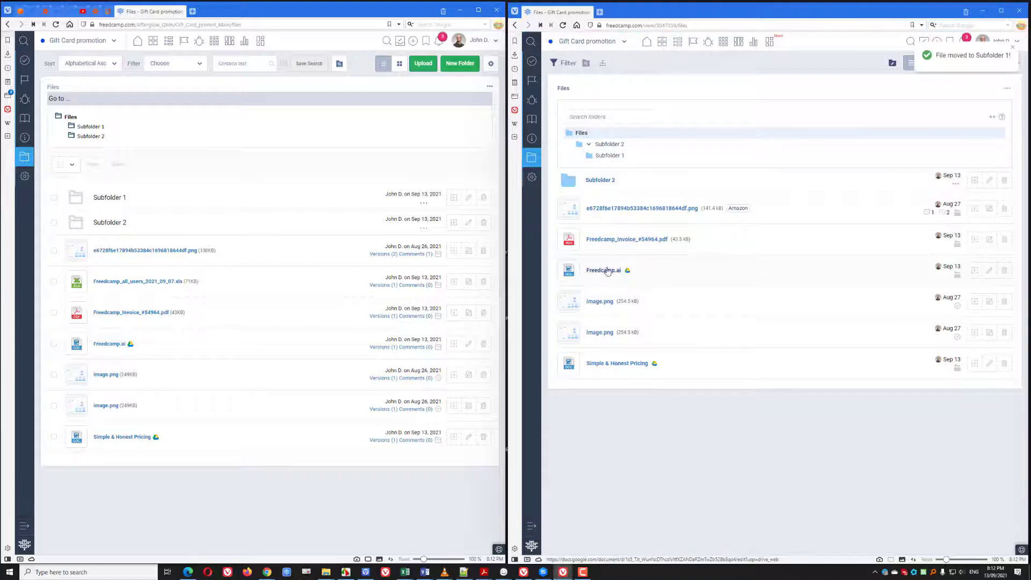
left_click_drag(604, 272, 583, 270)
left_click_drag(729, 272, 626, 147)
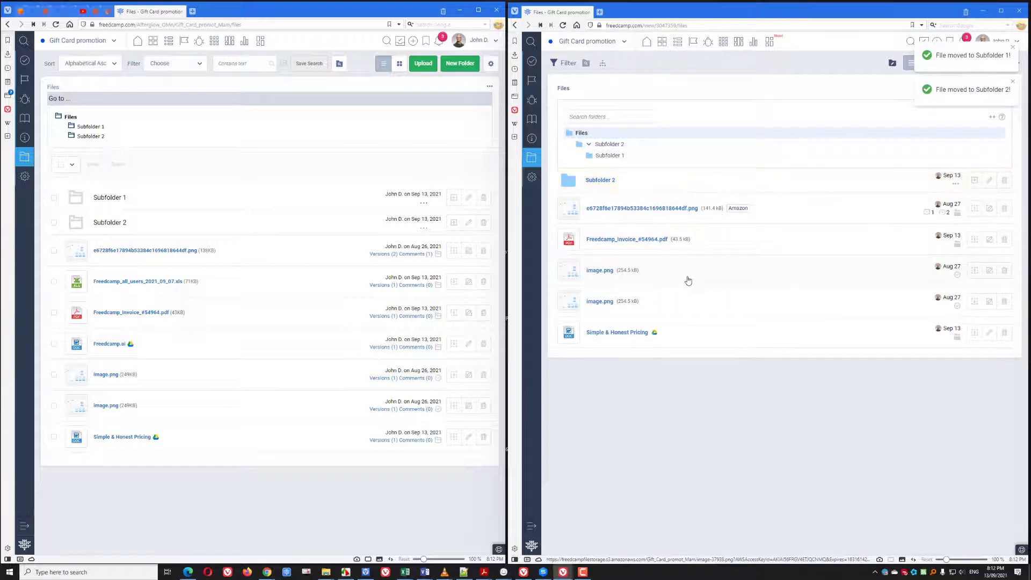
left_click_drag(687, 278, 640, 157)
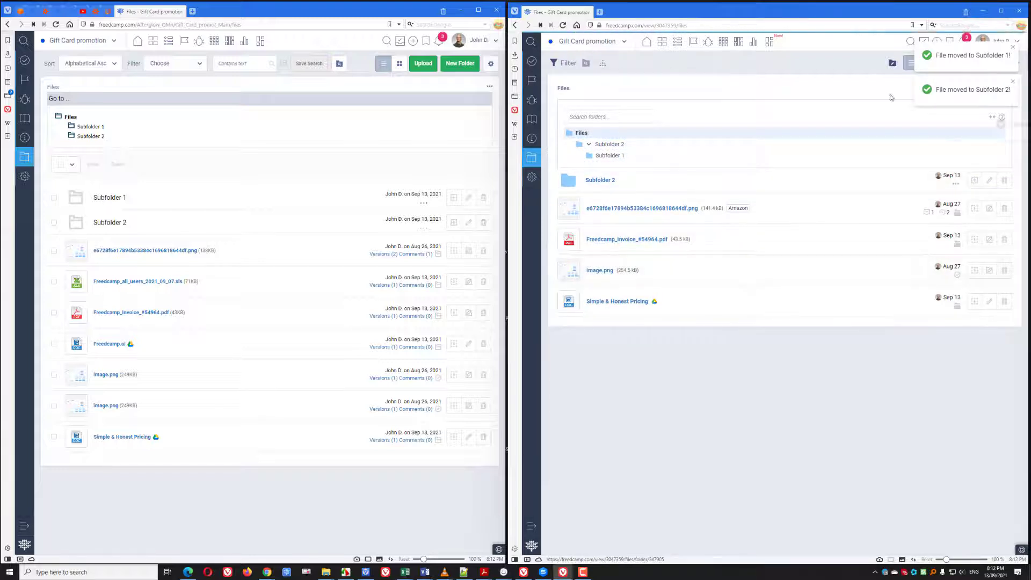
- Tick the long-named png, invoice PDF and image.png for a bulk move
left_click(894, 63)
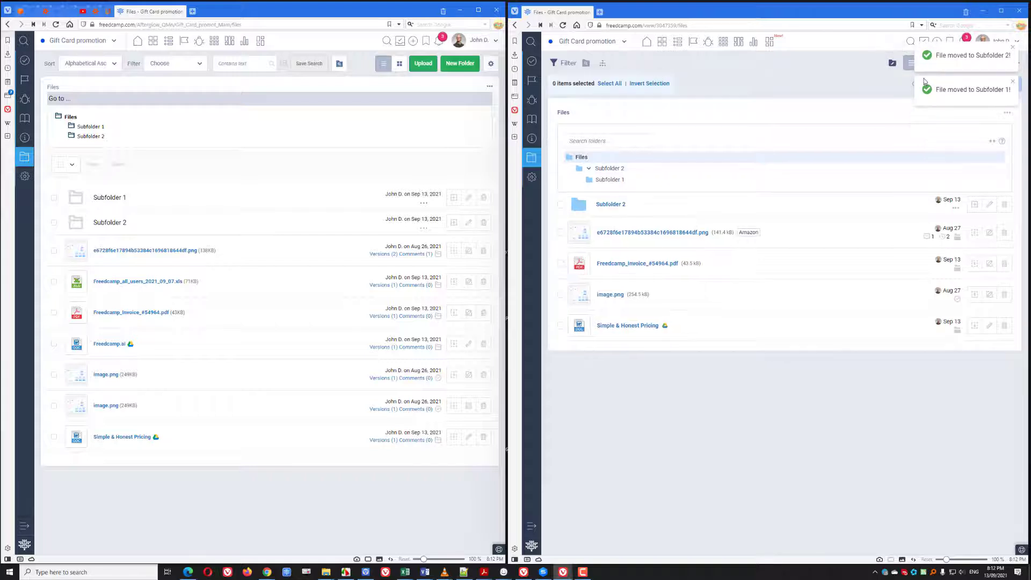
left_click(560, 233)
left_click(561, 263)
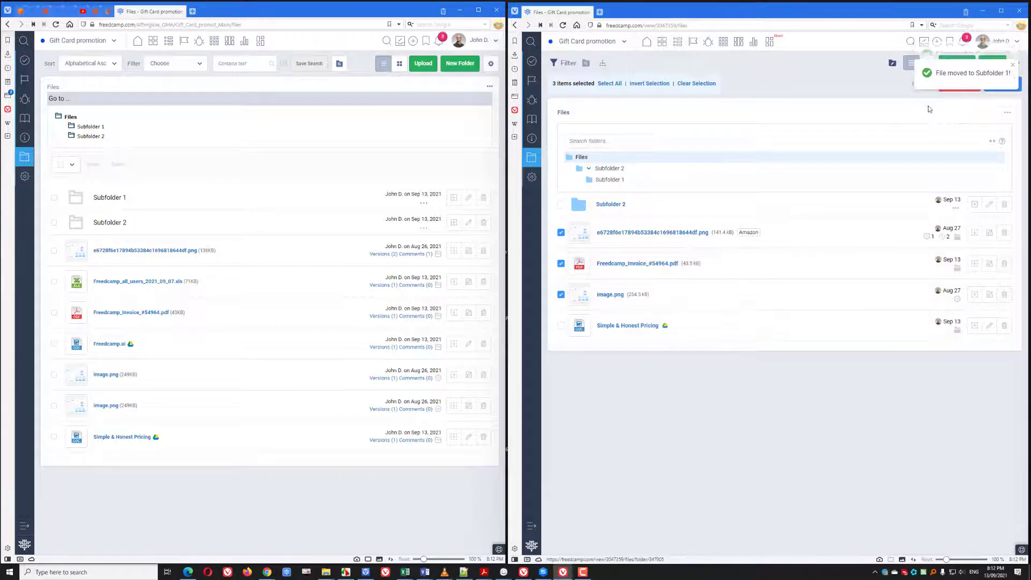
left_click(1003, 83)
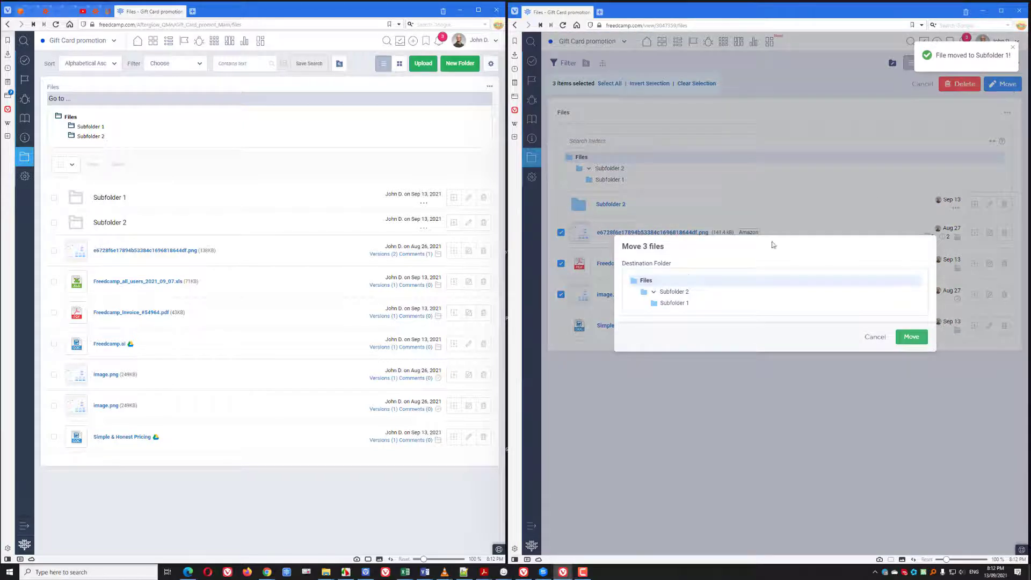
- Create a folder 'New one' inside Subfolder 1 and choose it as the move destination
left_click(674, 303)
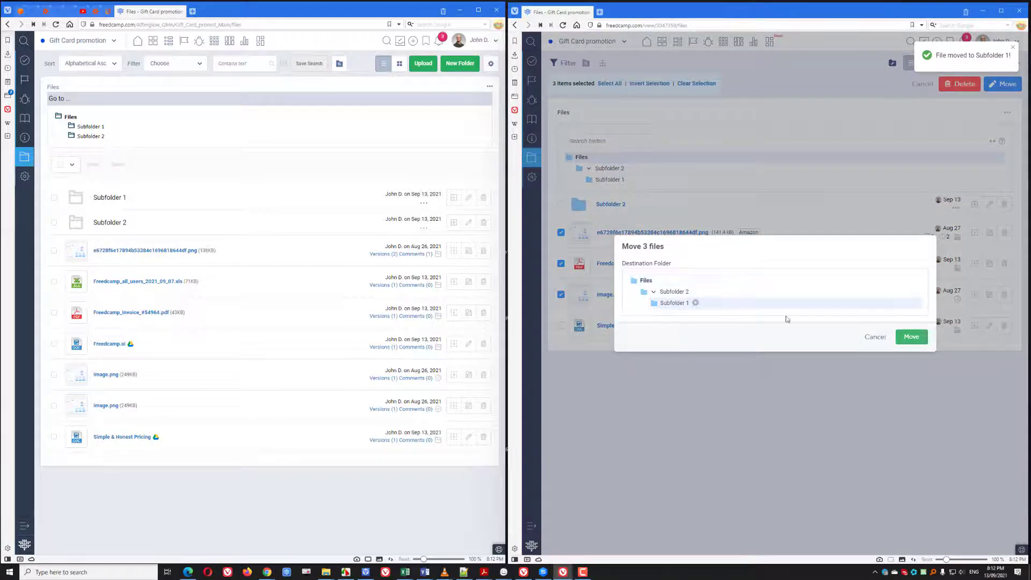
left_click(696, 303)
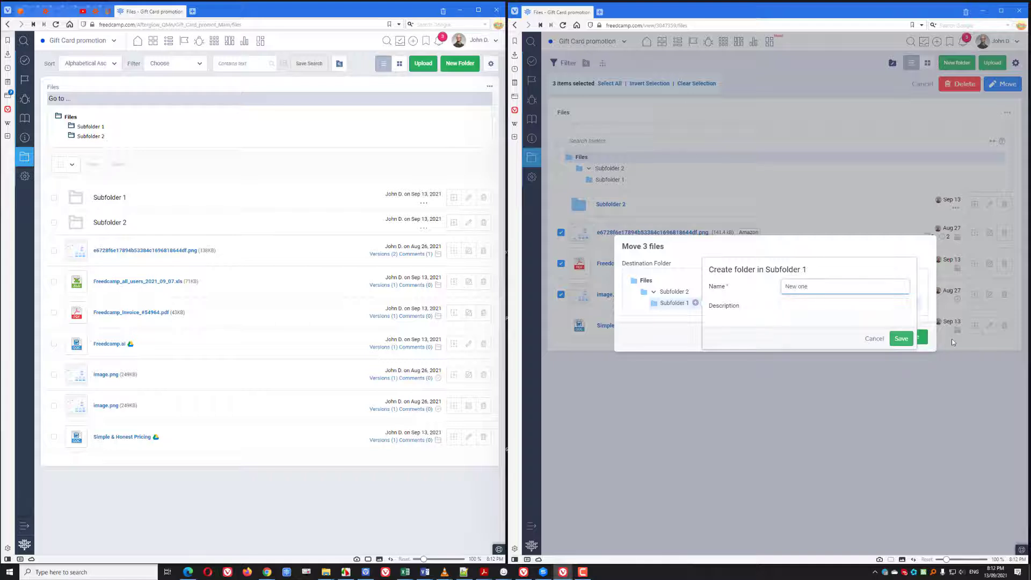
left_click(901, 338)
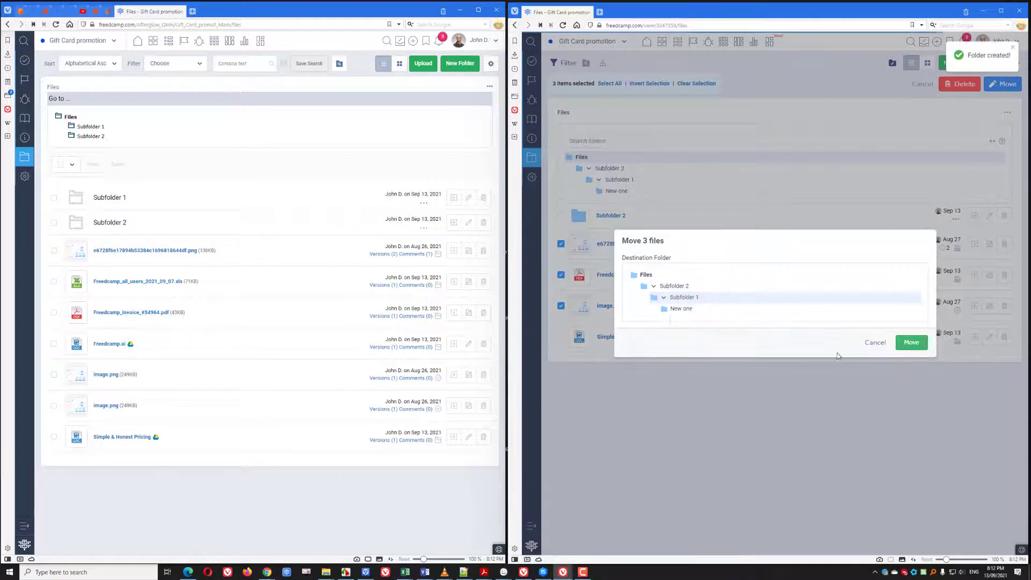
left_click(679, 310)
- Move the three files into New one, then drag the invoice PDF toward Subfolder 2
left_click(911, 342)
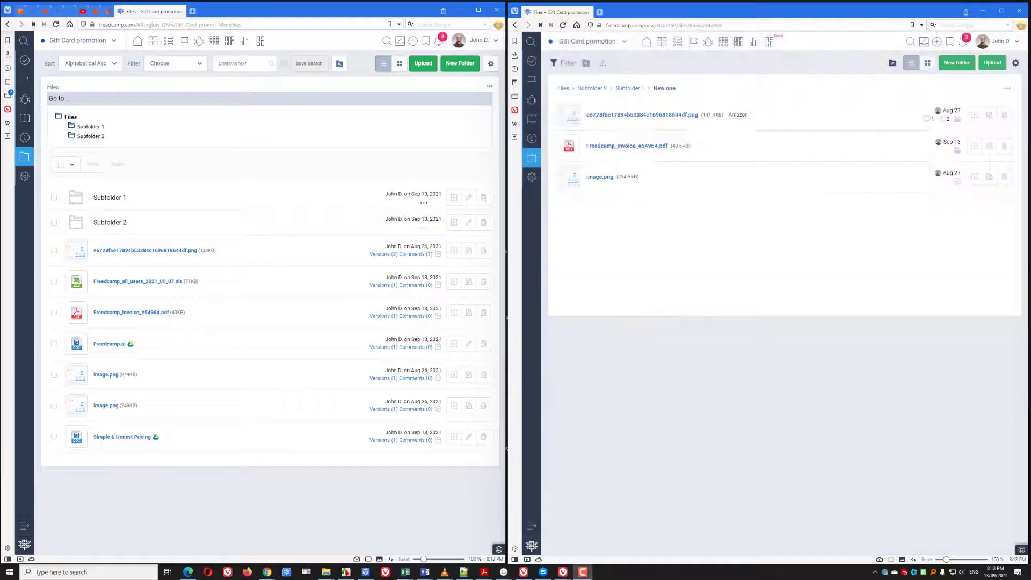
left_click(664, 88)
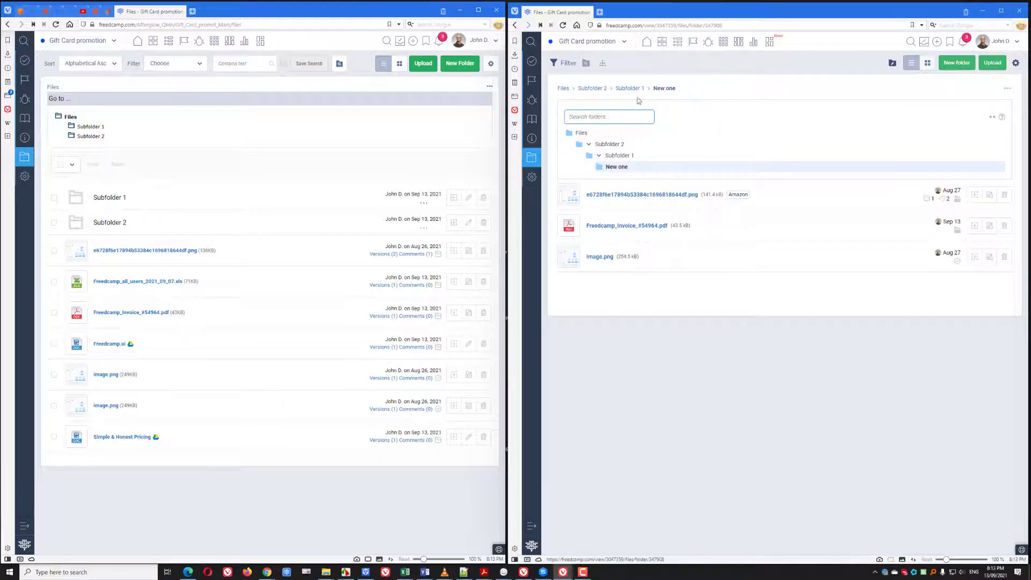
left_click(663, 90)
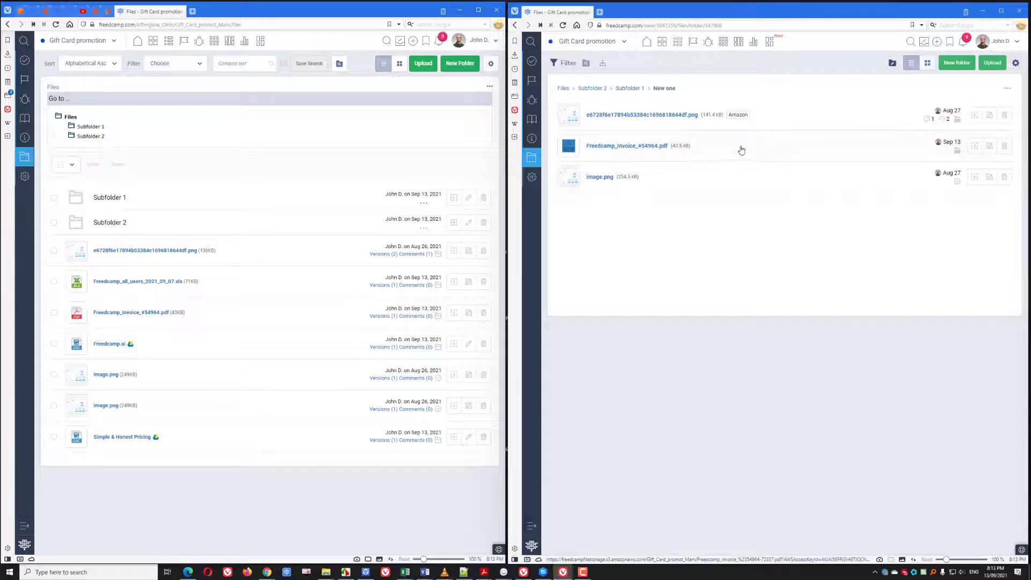
mouse_move(741, 148)
left_mouse_down()
mouse_move(687, 107)
mouse_move(583, 91)
mouse_move(668, 88)
mouse_move(707, 129)
mouse_move(752, 150)
left_mouse_up()
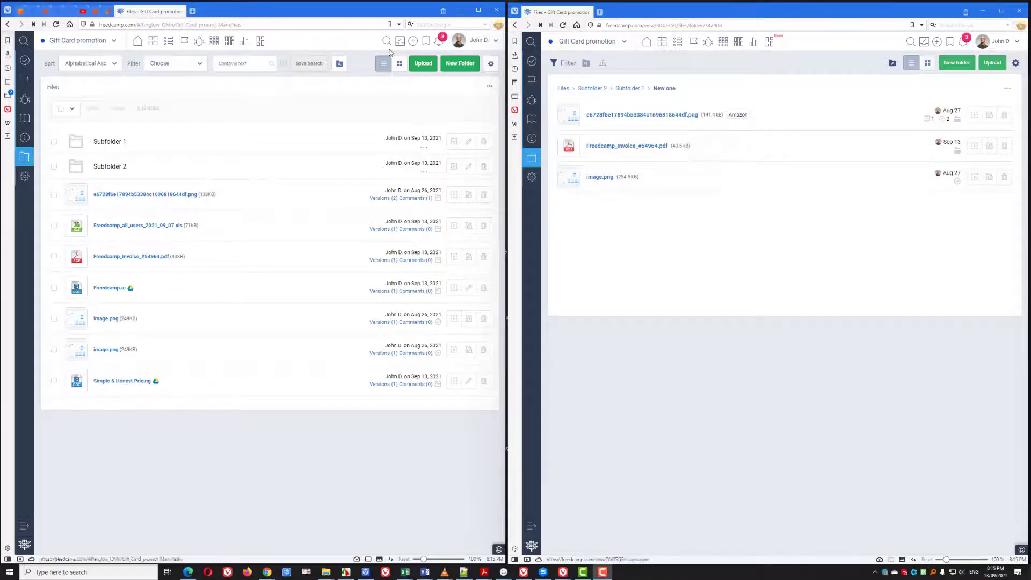
- Open Upload in both interfaces, reveal the old dialog's folder tree and new-folder option, then cancel it
left_click(423, 62)
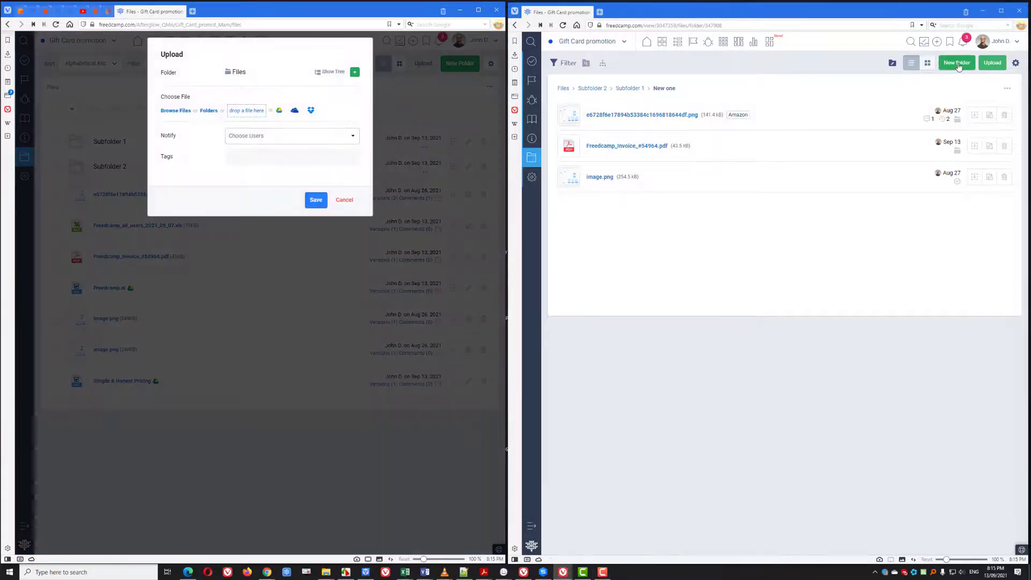
left_click(993, 62)
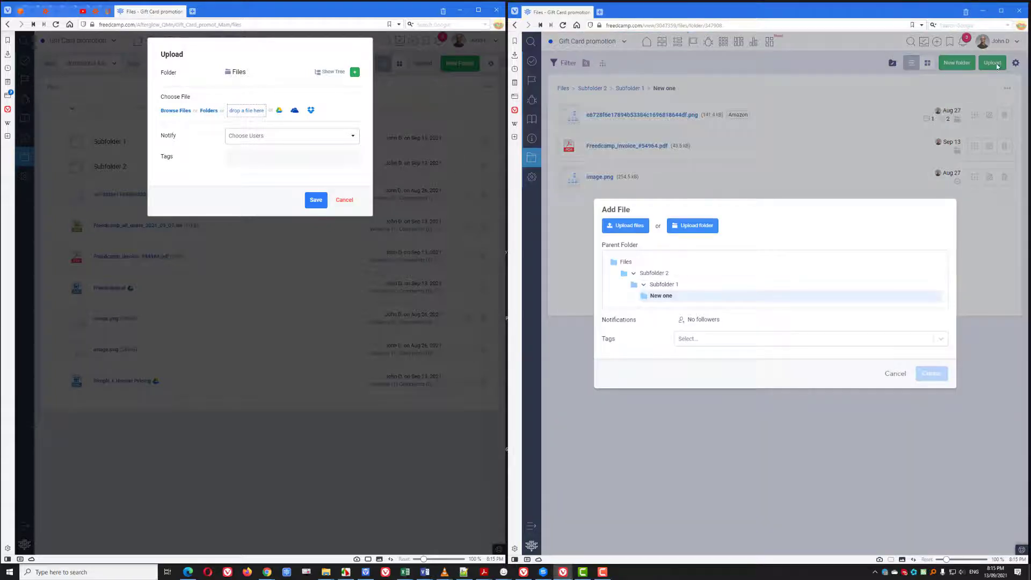
left_click(331, 74)
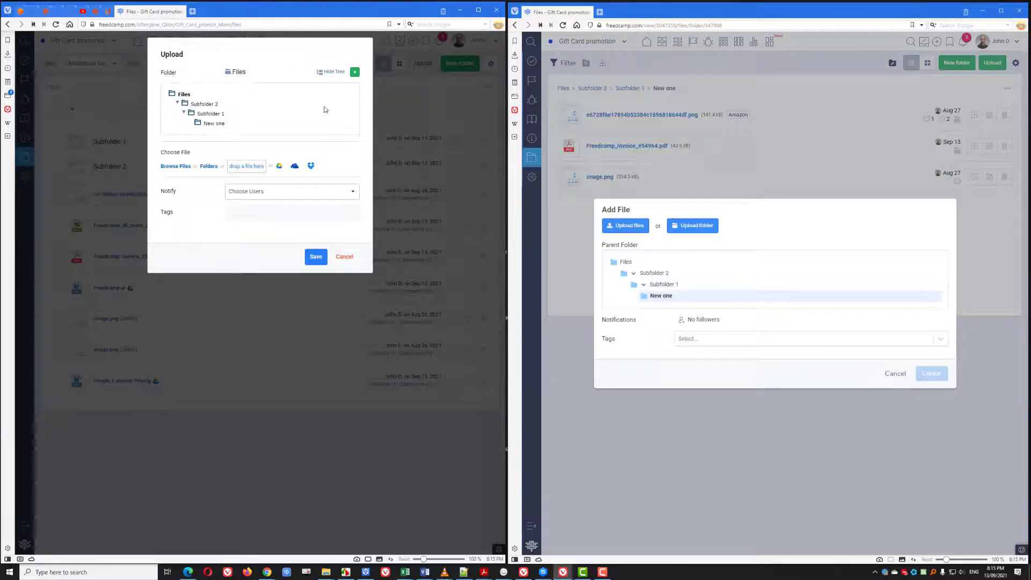
left_click(355, 72)
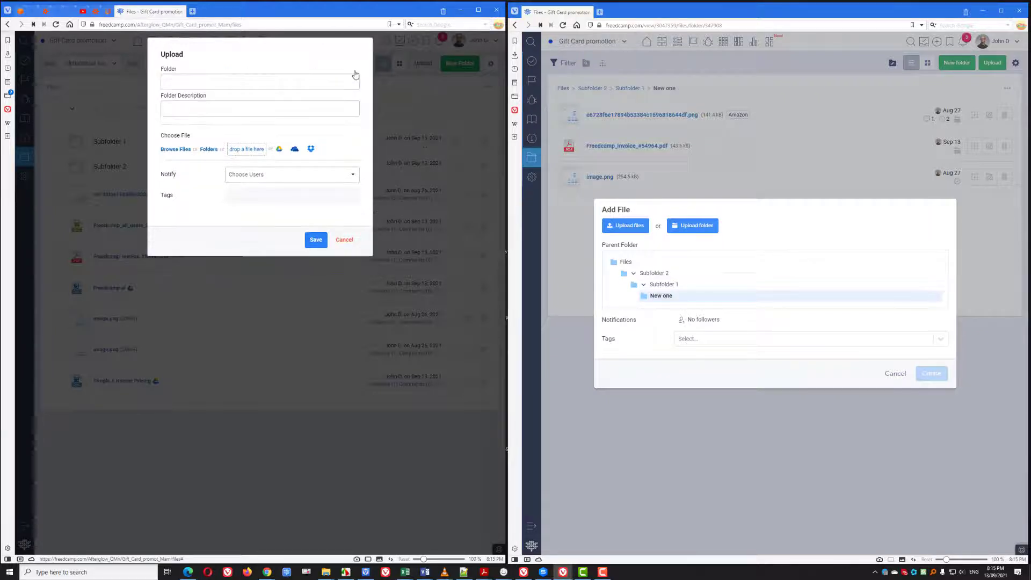
left_click(344, 239)
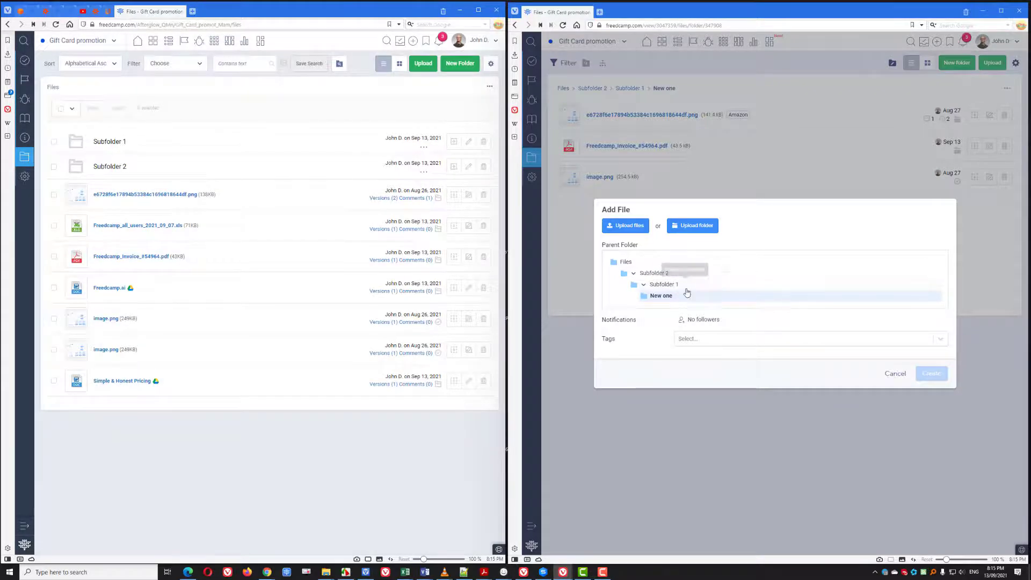
- Expand the new upload dialog's tree to pick New one, cancel, then open the old interface's New Folder dialog
left_click(643, 284)
left_click(633, 284)
left_click(632, 285)
left_click(644, 292)
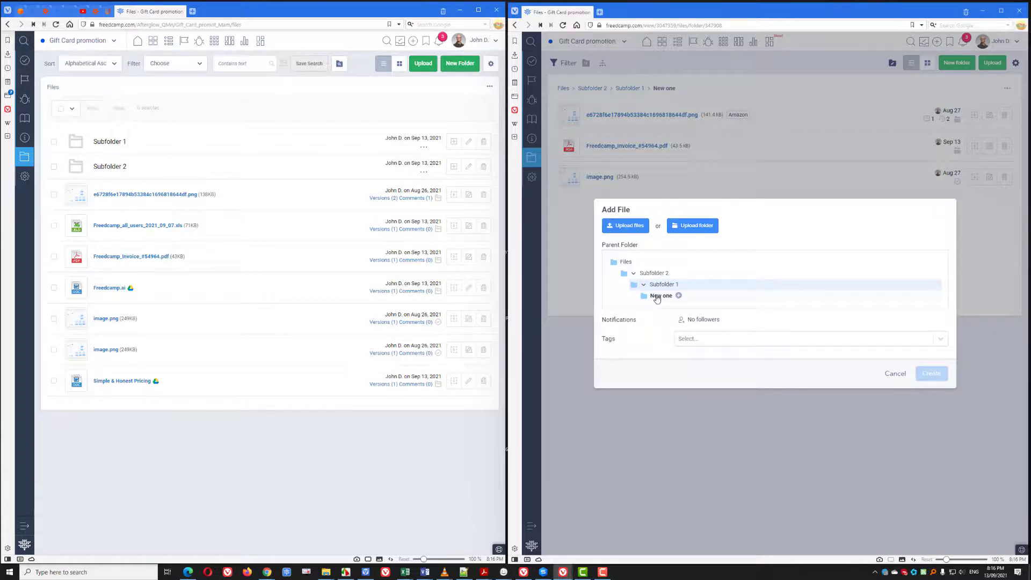
left_click(659, 298)
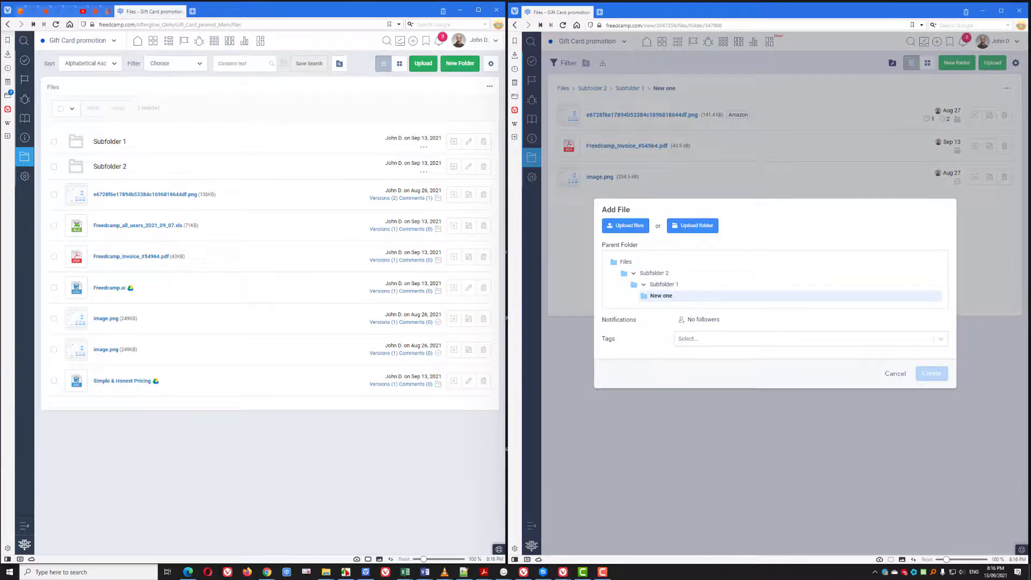
left_click_drag(545, 329, 694, 310)
left_click(895, 374)
left_click(454, 64)
- Create 'Level 1 folder' directly under Files from the new interface's New folder dialog
left_click(957, 63)
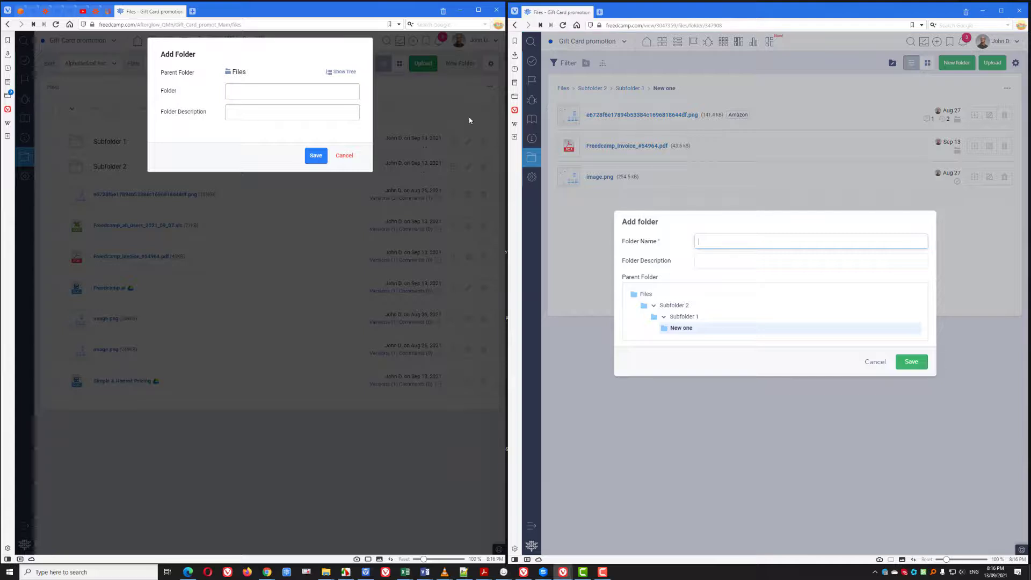
left_click(332, 74)
left_click(331, 74)
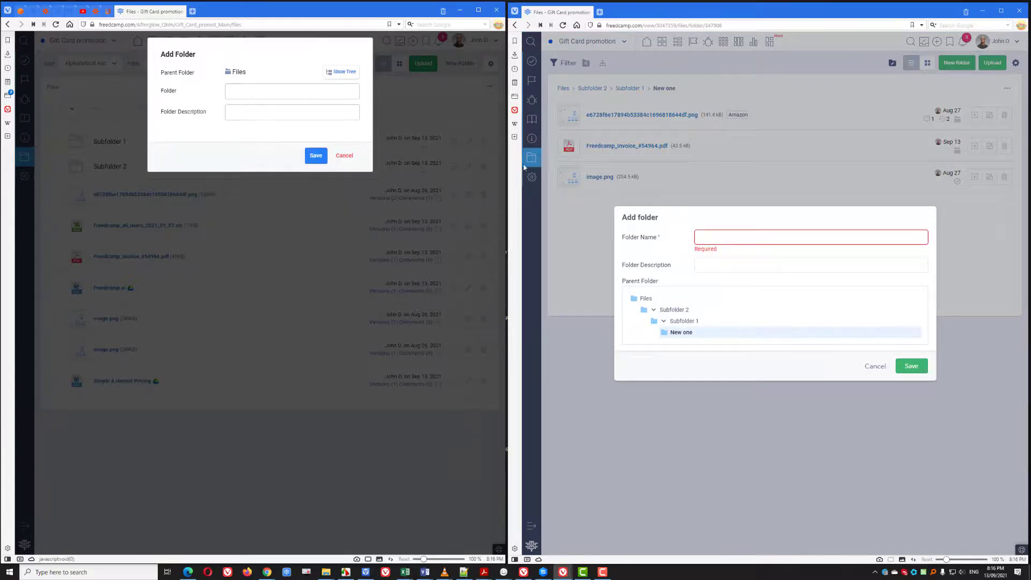
left_click(654, 310)
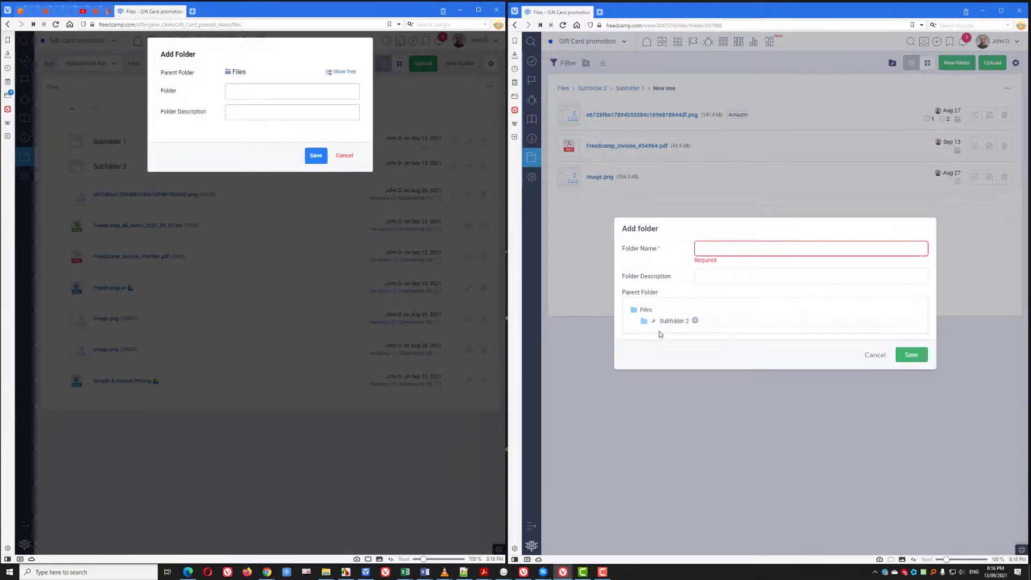
left_click(658, 309)
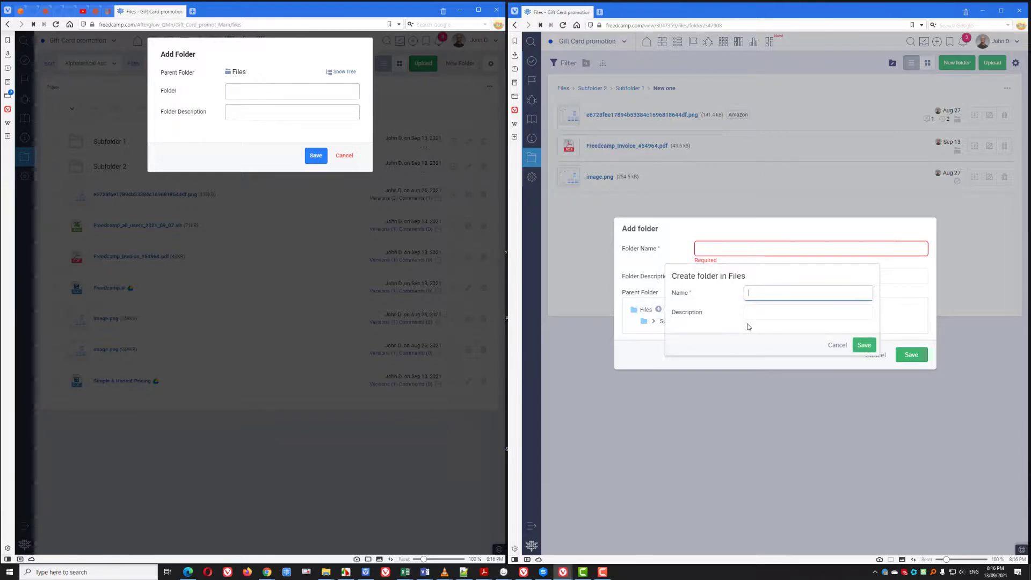
type("Level 1 folder")
left_click(863, 345)
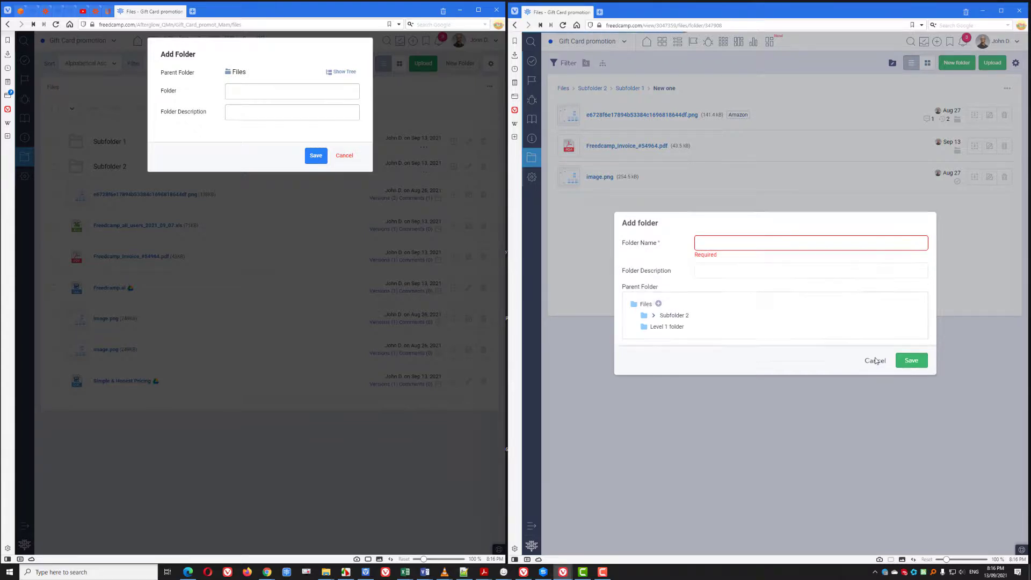
- Close the add-folder dialog and drop three PNG files into a new upload
left_click(874, 361)
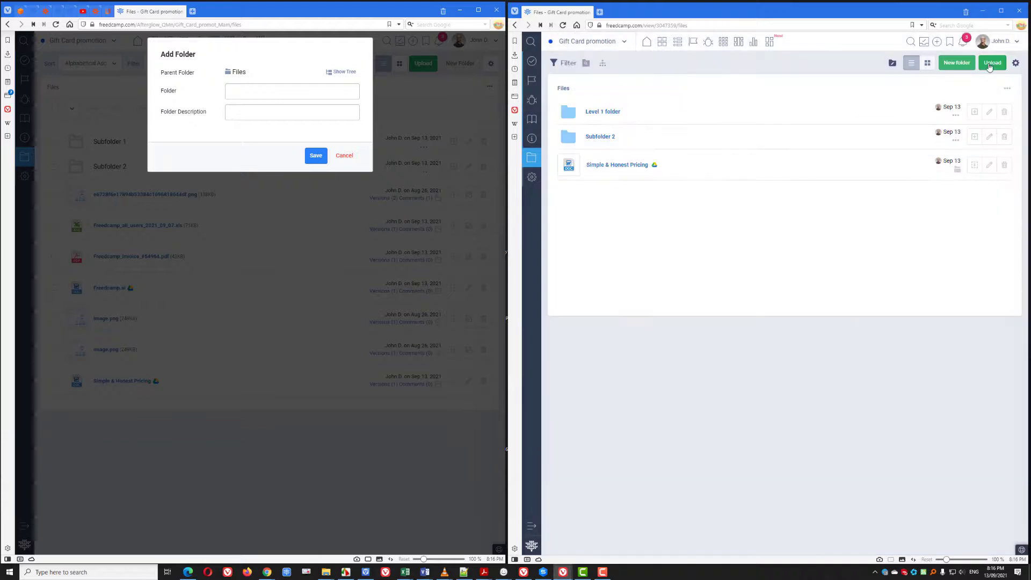
left_click(992, 63)
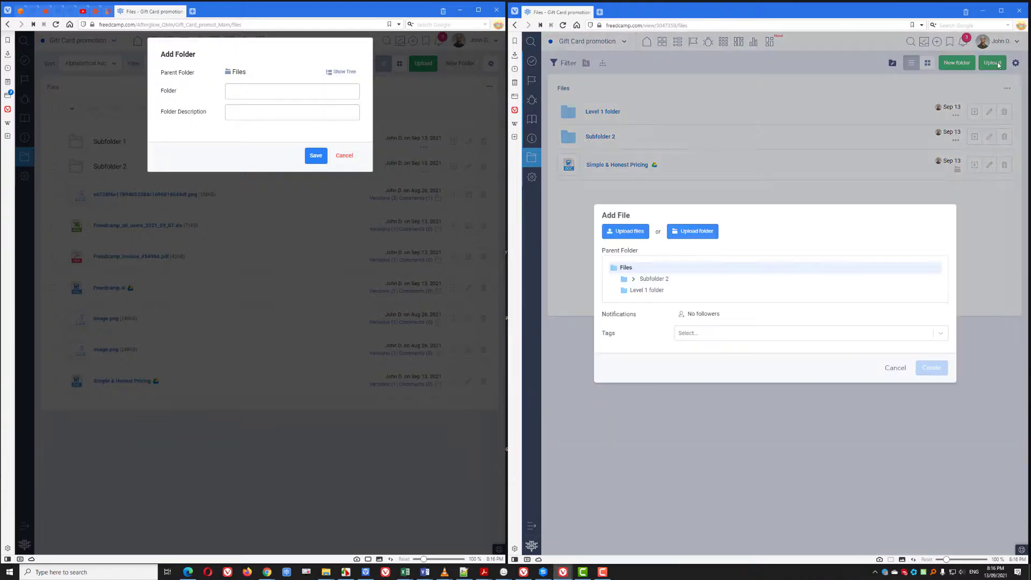
left_click_drag(506, 298, 798, 275)
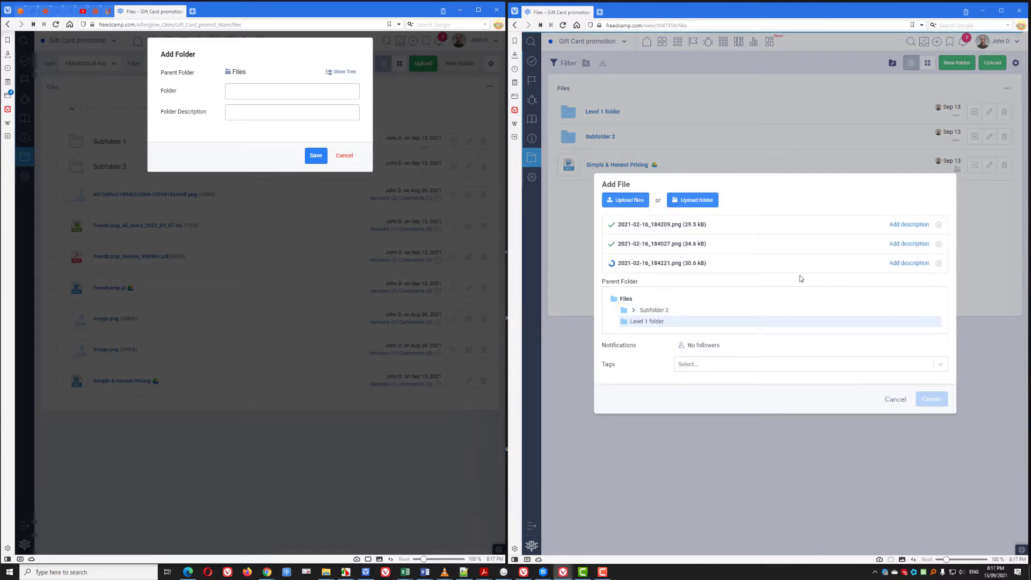
- Tag the uploads Amazon and Microsoft, leaving followers and the first file's description empty
left_click(757, 364)
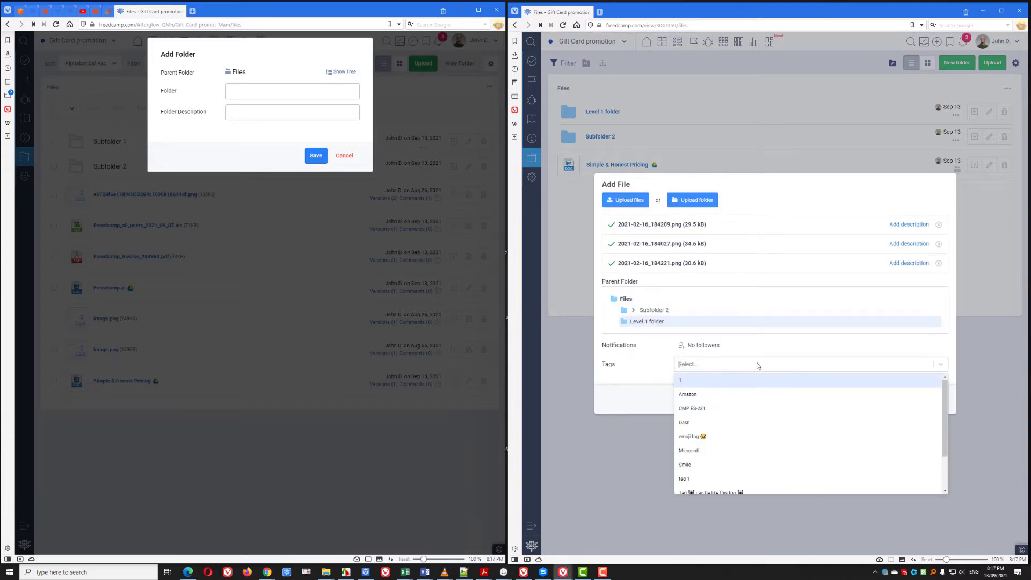
left_click(712, 399)
left_click(683, 442)
left_click(629, 379)
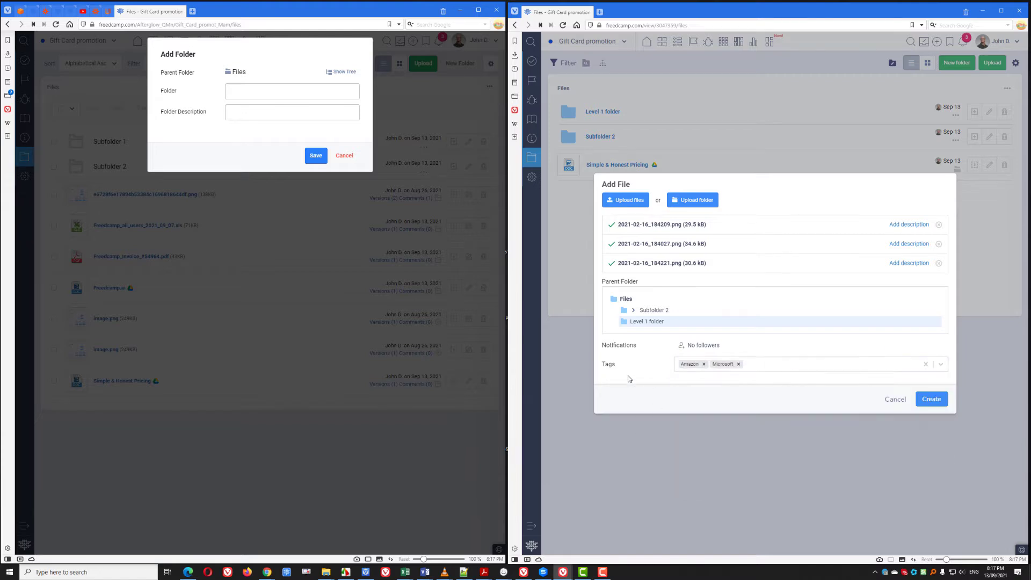
left_click(719, 347)
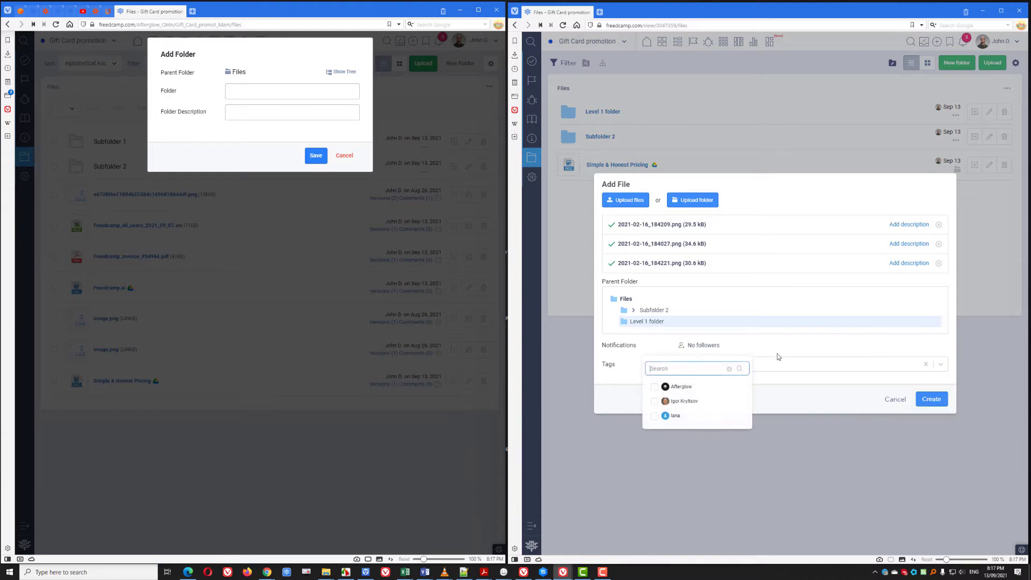
left_click(650, 377)
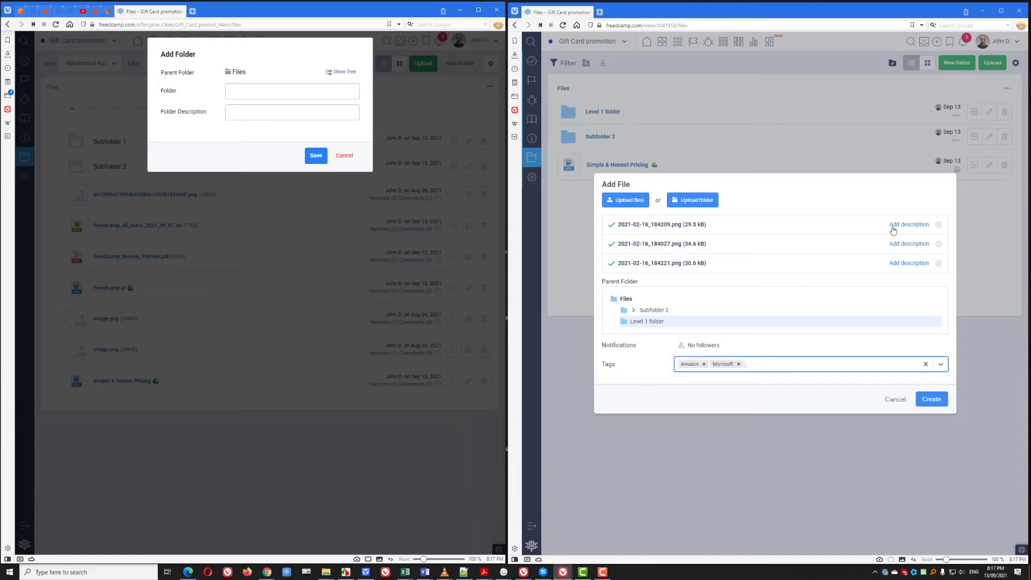
left_click(915, 227)
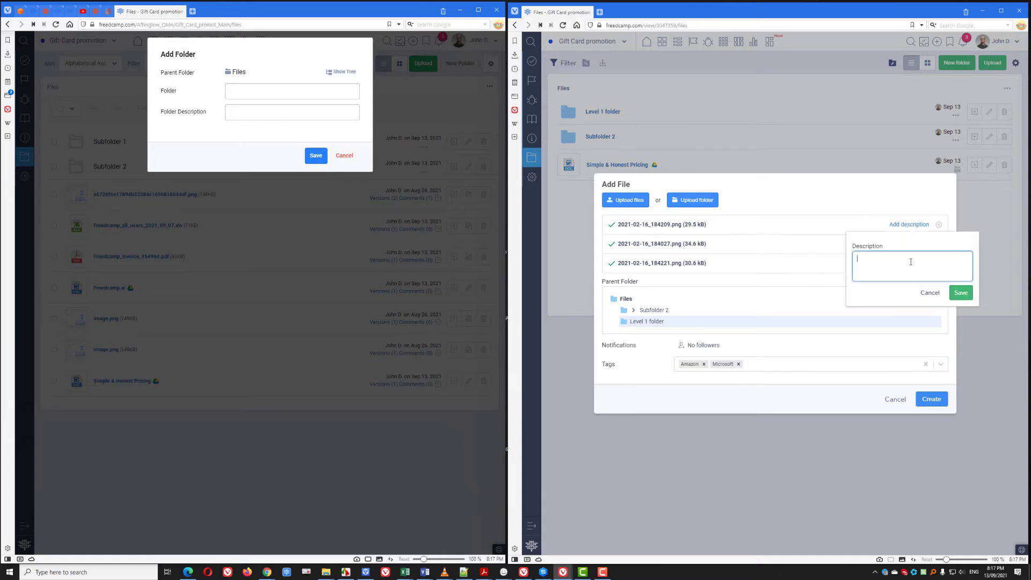
left_click(922, 292)
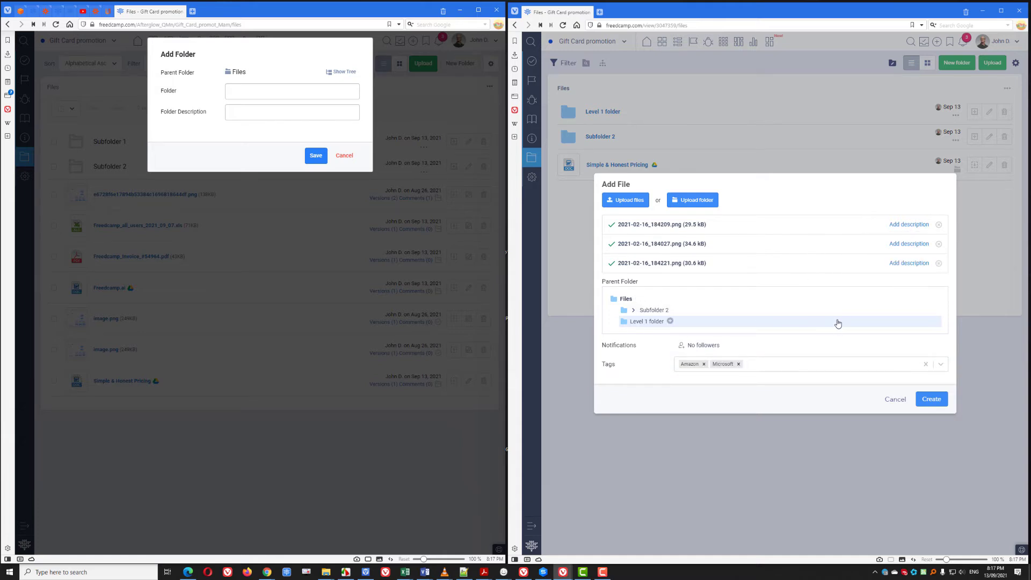